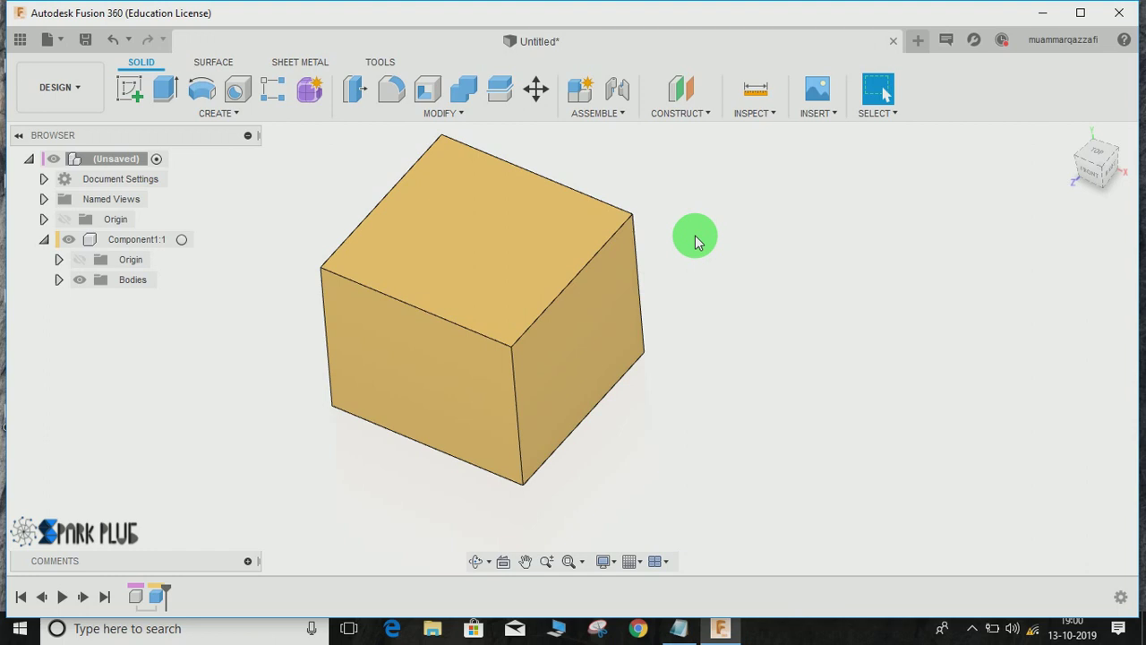
- Expand Component1's Bodies folder and highlight Body1 to identify the cube
{"action": "middle_click_drag", "start_coordinate": [686, 252], "coordinate": [732, 345]}
{"action": "middle_click_drag", "start_coordinate": [501, 463], "coordinate": [492, 438], "text": "shift"}
{"action": "middle_click_drag", "start_coordinate": [554, 427], "coordinate": [507, 404]}
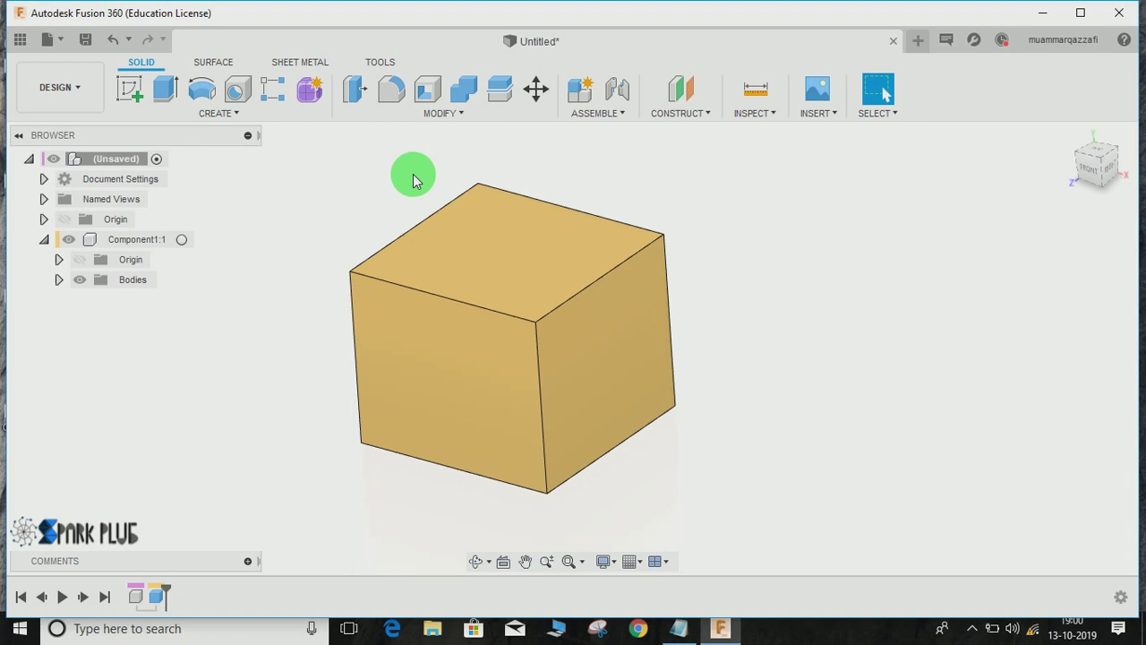
{"action": "middle_click_drag", "start_coordinate": [543, 186], "coordinate": [483, 128]}
{"action": "left_click", "coordinate": [125, 280]}
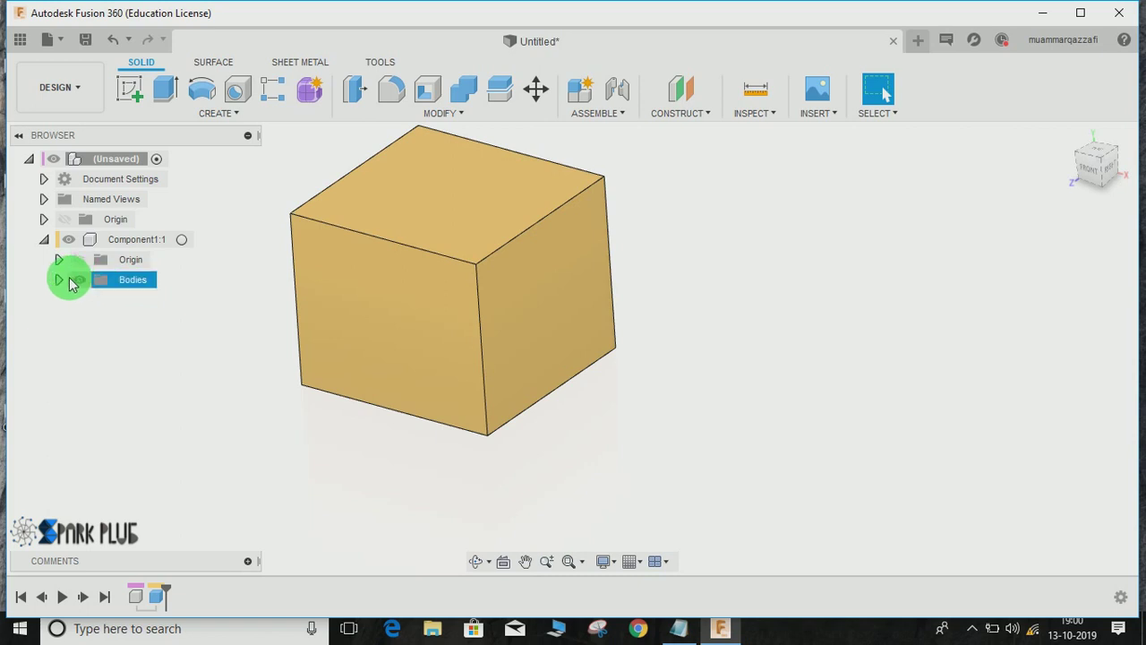
{"action": "left_click", "coordinate": [58, 280]}
{"action": "middle_click_drag", "start_coordinate": [614, 263], "coordinate": [670, 289]}
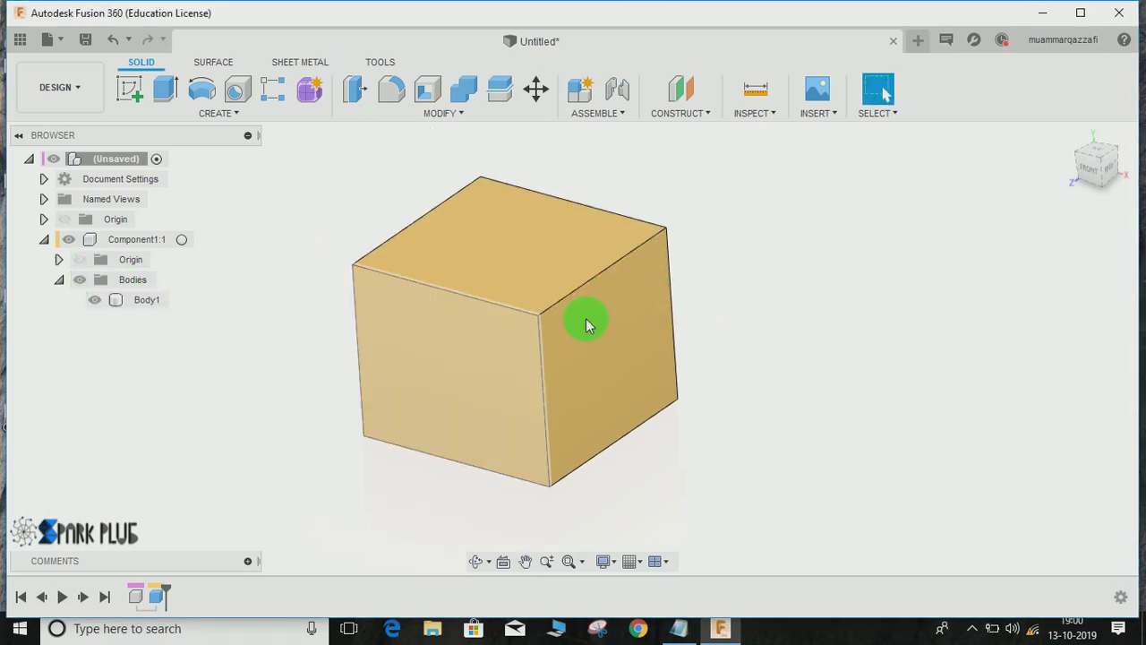
{"action": "left_click", "coordinate": [143, 300]}
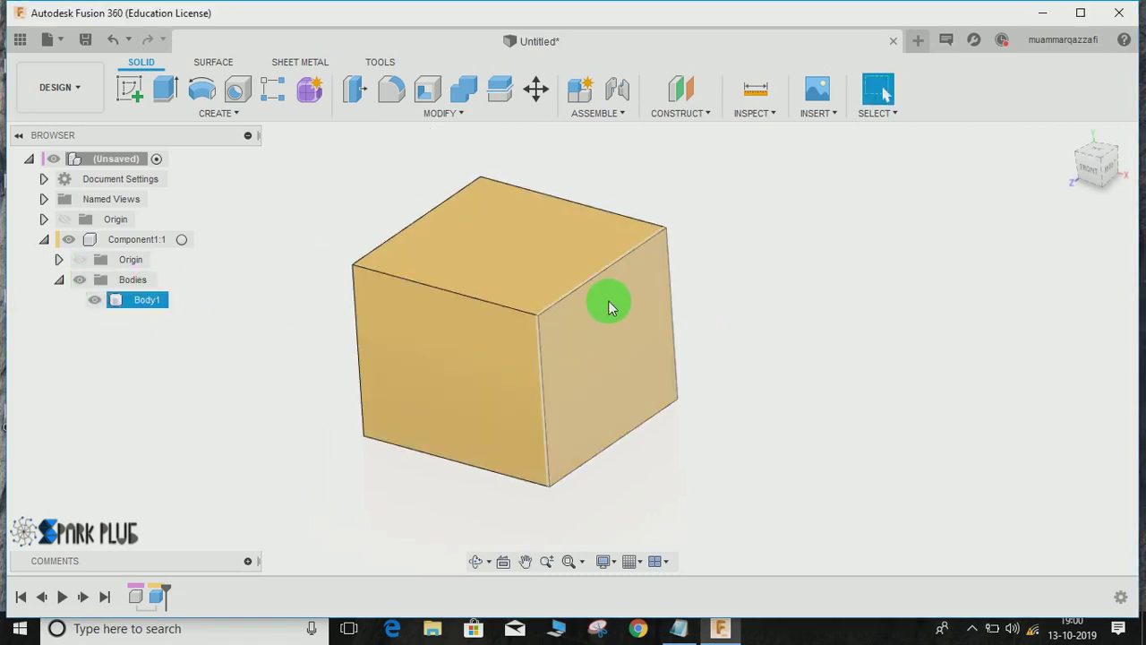
{"action": "mouse_move", "coordinate": [606, 304]}
{"action": "middle_mouse_down"}
{"action": "mouse_move", "coordinate": [624, 320]}
{"action": "mouse_move", "coordinate": [613, 285]}
{"action": "middle_mouse_up"}
{"action": "left_click", "coordinate": [644, 159]}
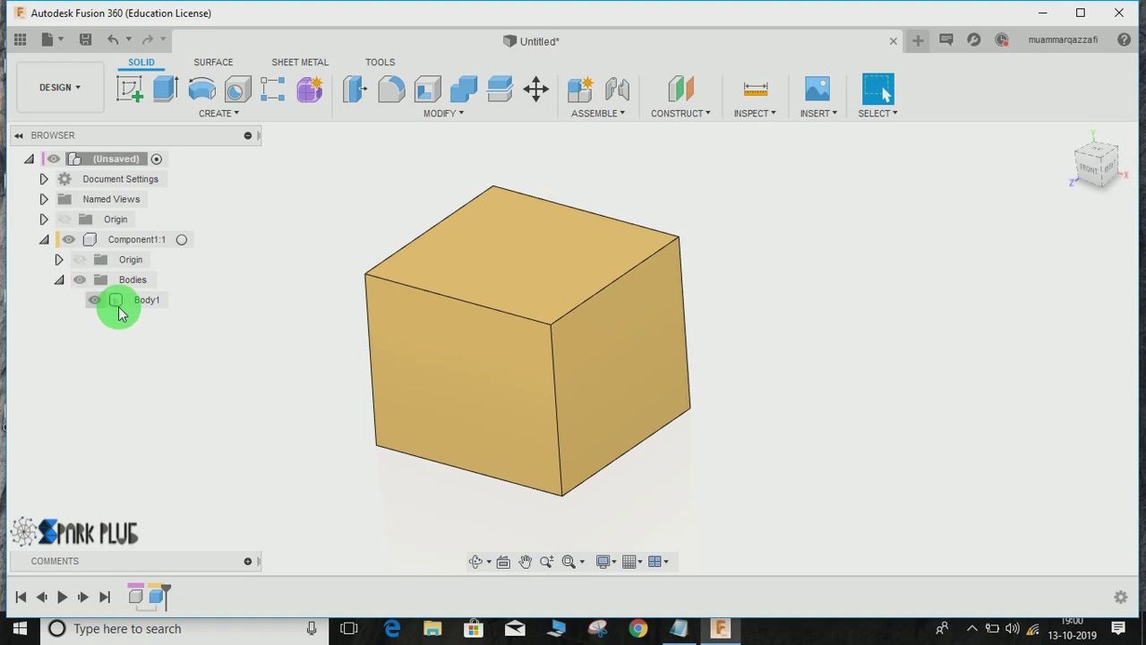
- Inspect the cube's interior with a section analysis offset -50 mm from the front face, without keeping the analysis
{"action": "left_click", "coordinate": [749, 113]}
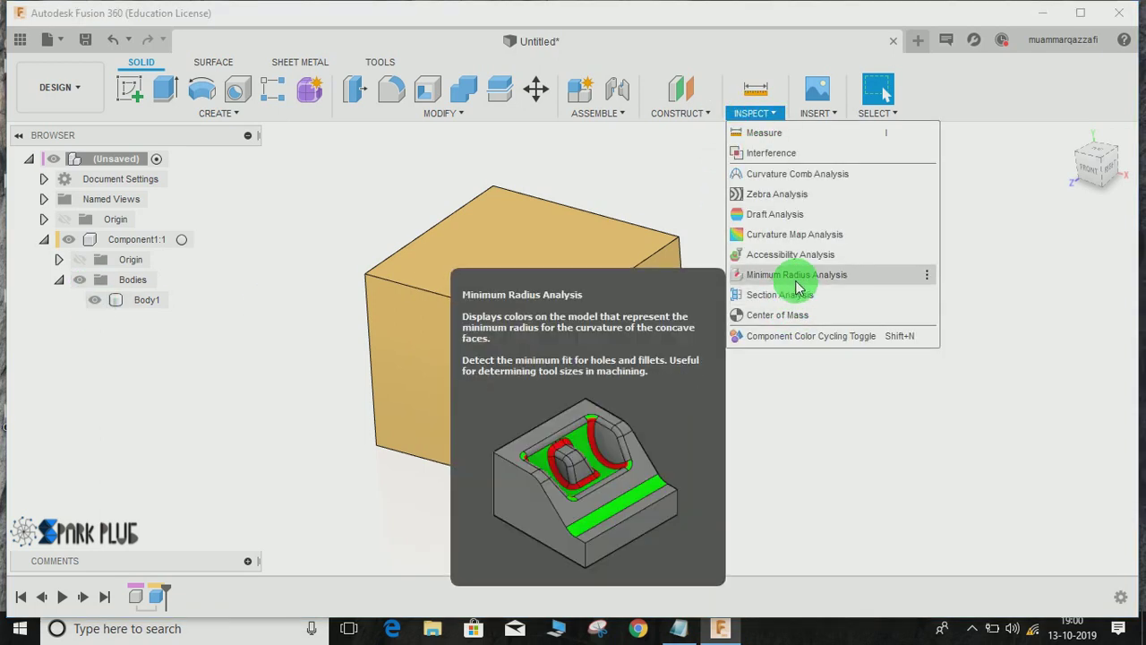
{"action": "left_click", "coordinate": [788, 295]}
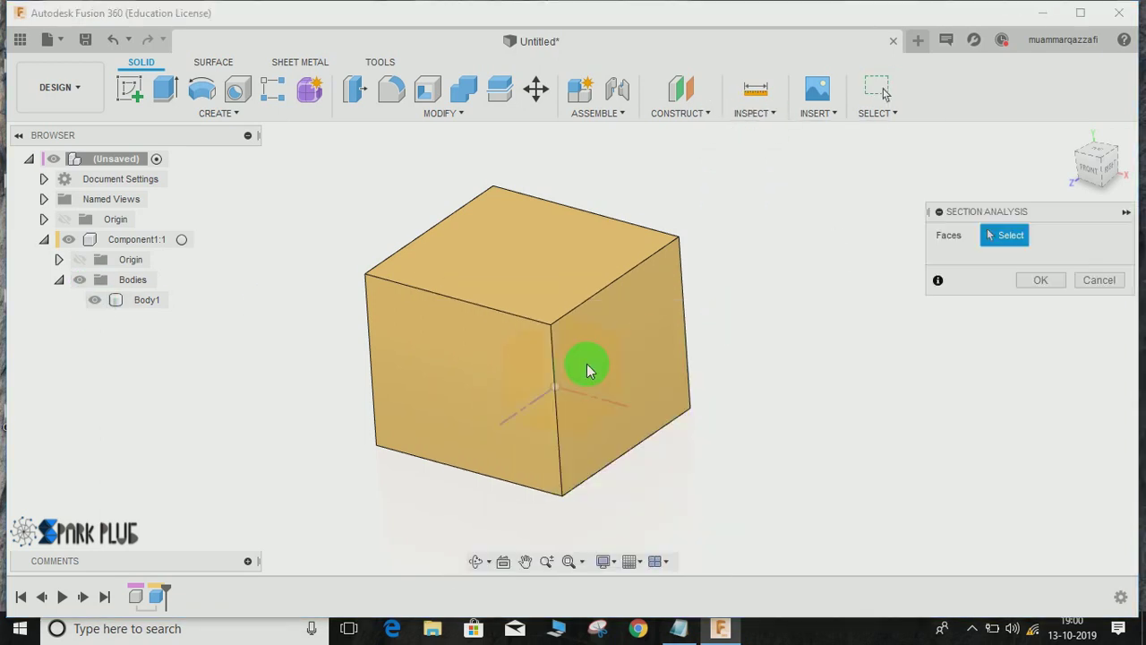
{"action": "left_click", "coordinate": [479, 362]}
{"action": "mouse_move", "coordinate": [450, 376]}
{"action": "left_mouse_down"}
{"action": "mouse_move", "coordinate": [463, 376]}
{"action": "mouse_move", "coordinate": [482, 293]}
{"action": "left_mouse_up"}
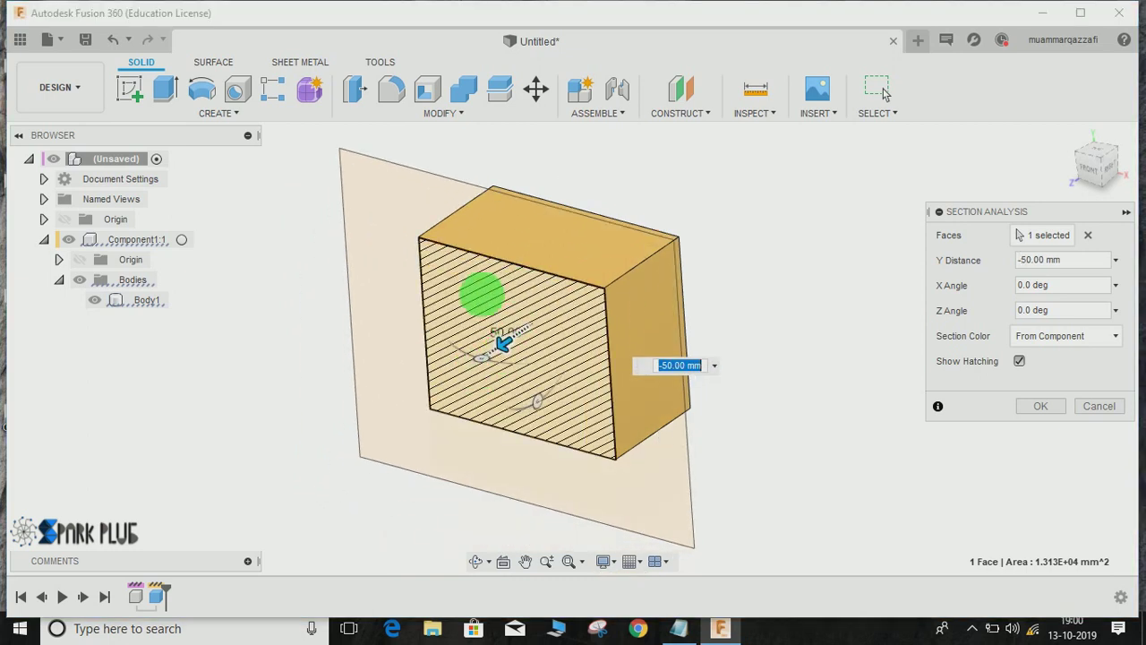
{"action": "left_click", "coordinate": [1099, 405]}
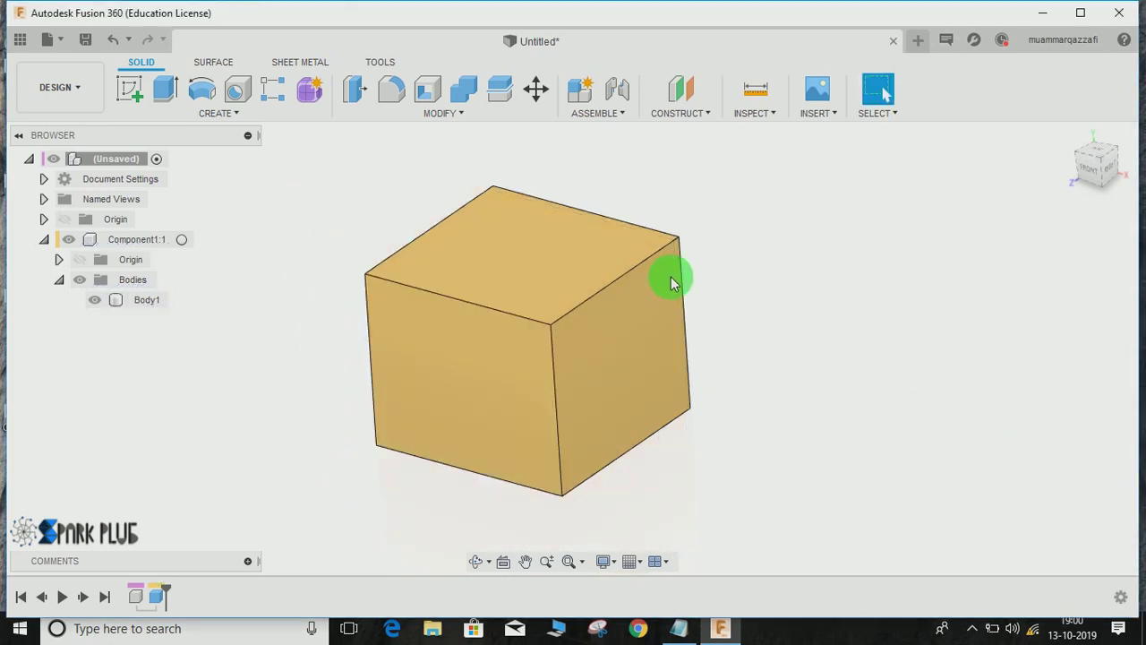
- Unstitch the entire cube into separate surface bodies with Chain Selection enabled
{"action": "middle_click_drag", "start_coordinate": [673, 283], "coordinate": [726, 506], "text": "shift"}
{"action": "left_click", "coordinate": [212, 62]}
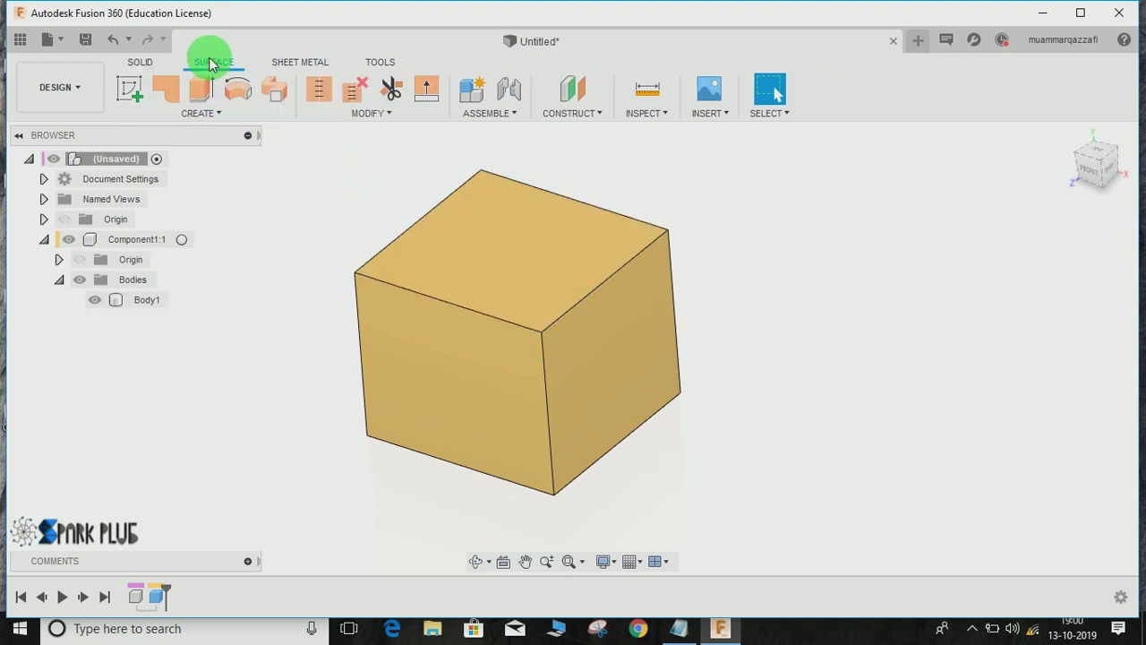
{"action": "left_click", "coordinate": [392, 118]}
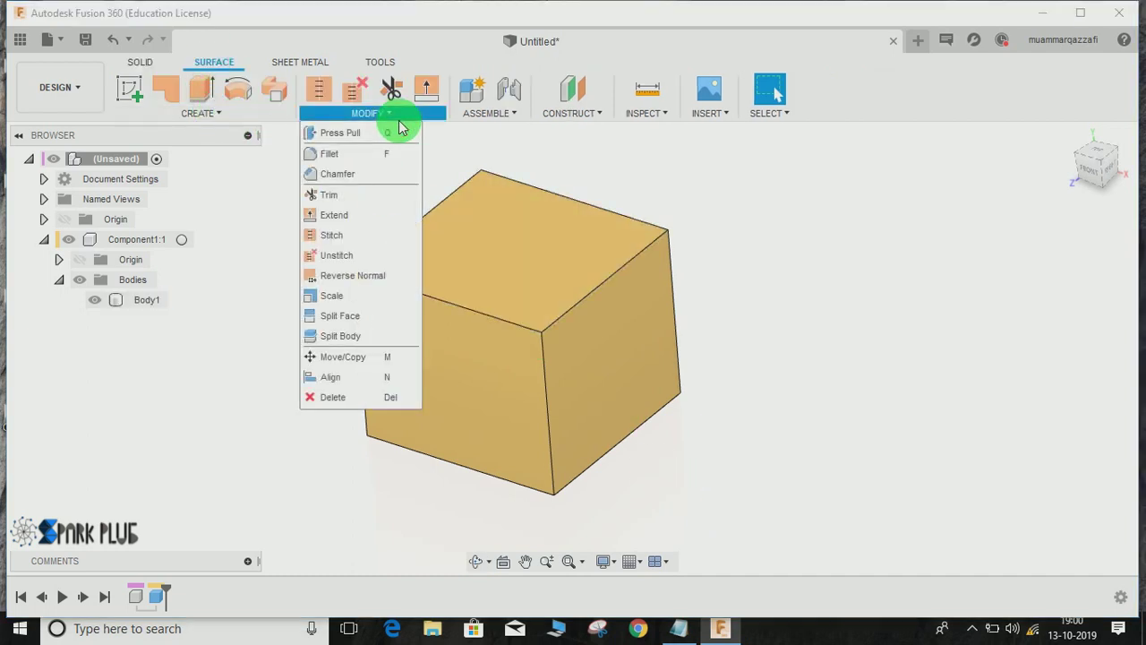
{"action": "left_click", "coordinate": [331, 257]}
{"action": "middle_click_drag", "start_coordinate": [774, 321], "coordinate": [762, 320]}
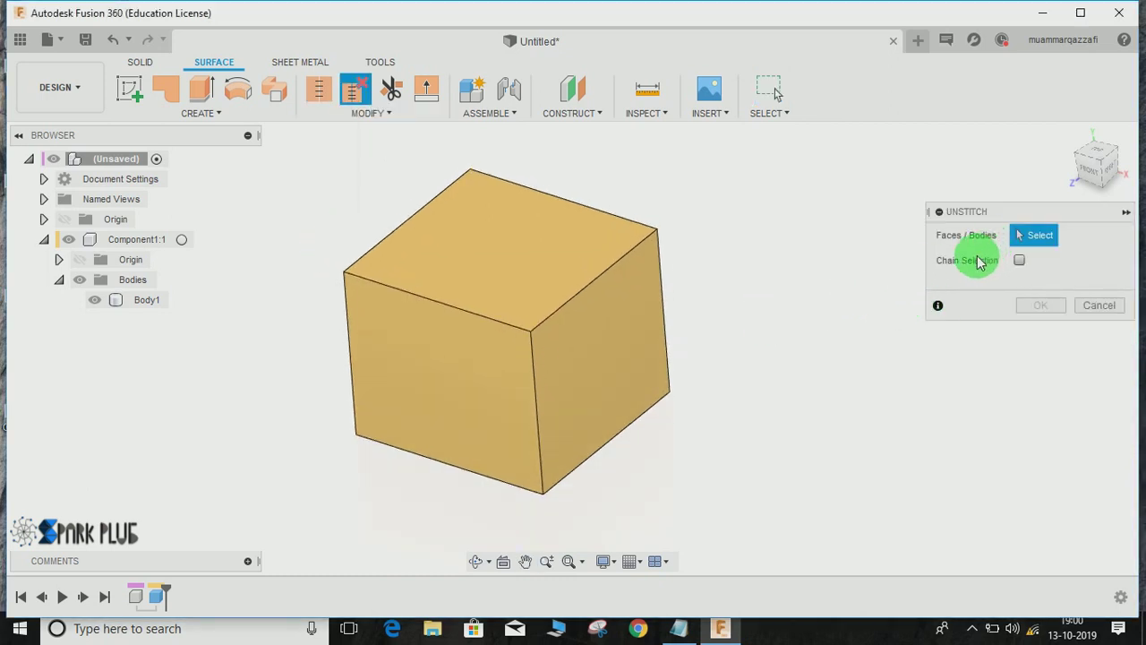
{"action": "left_click_drag", "start_coordinate": [1005, 214], "coordinate": [864, 246]}
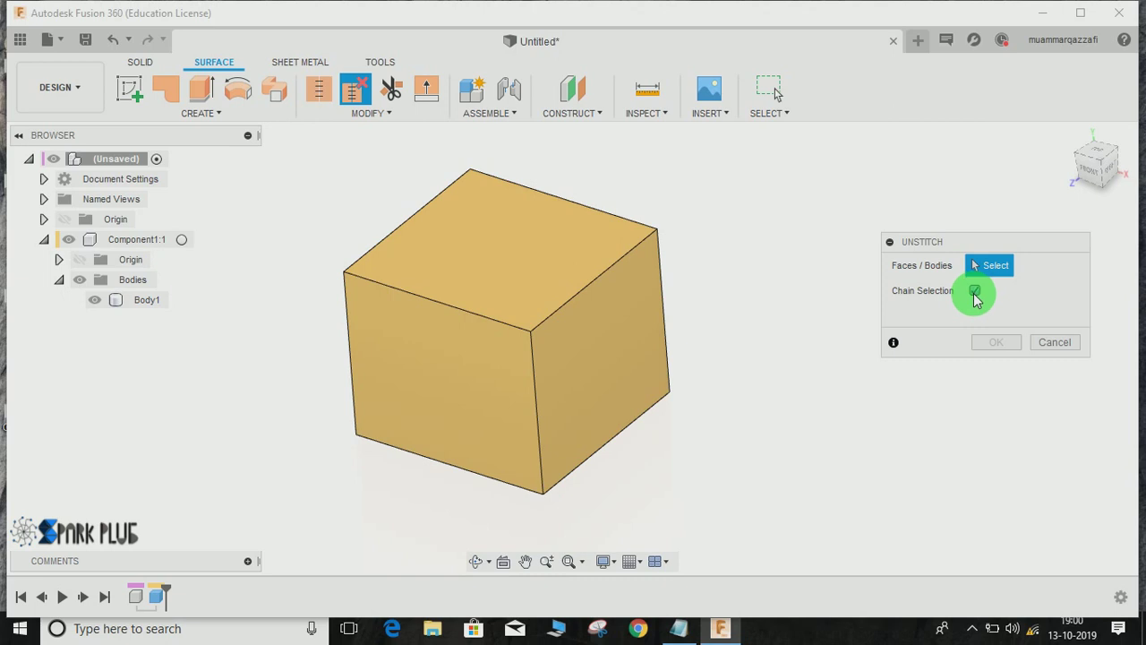
{"action": "middle_click_drag", "start_coordinate": [829, 217], "coordinate": [818, 246]}
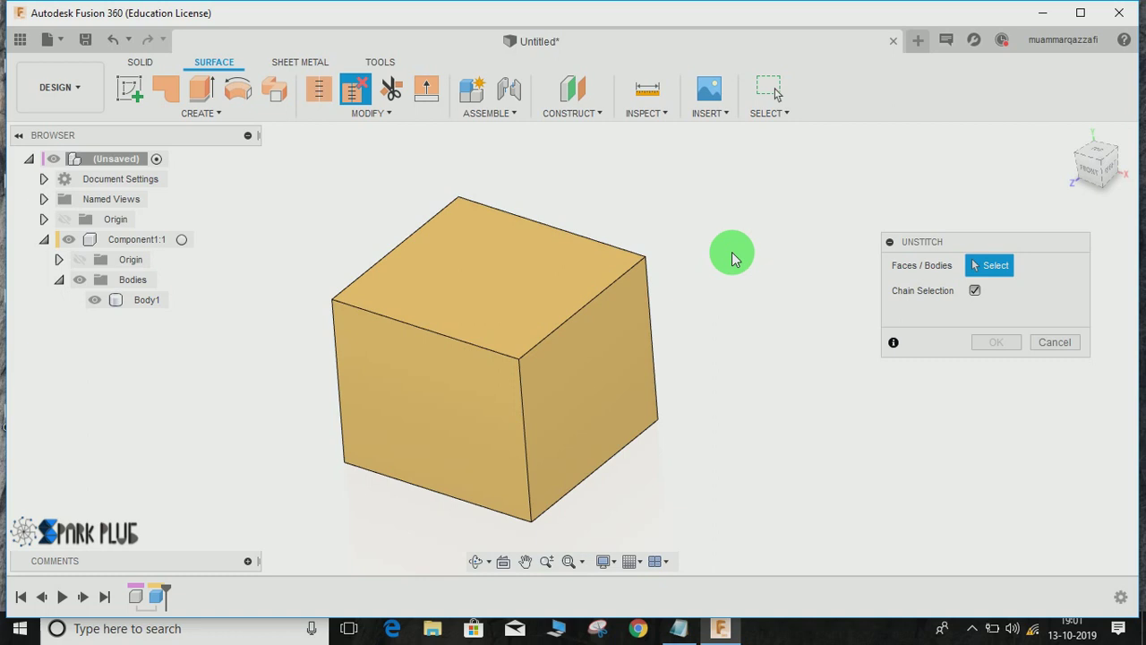
{"action": "mouse_move", "coordinate": [728, 255]}
{"action": "middle_mouse_down"}
{"action": "mouse_move", "coordinate": [741, 217]}
{"action": "mouse_move", "coordinate": [739, 257]}
{"action": "middle_mouse_up"}
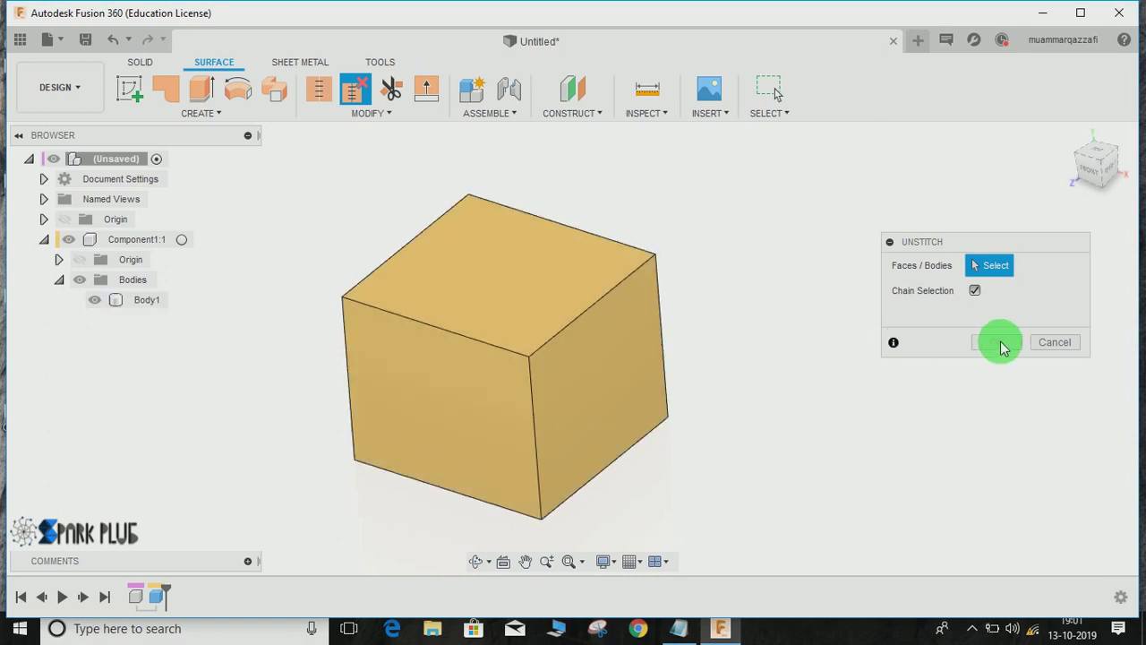
{"action": "left_click", "coordinate": [552, 309]}
{"action": "left_click", "coordinate": [993, 345]}
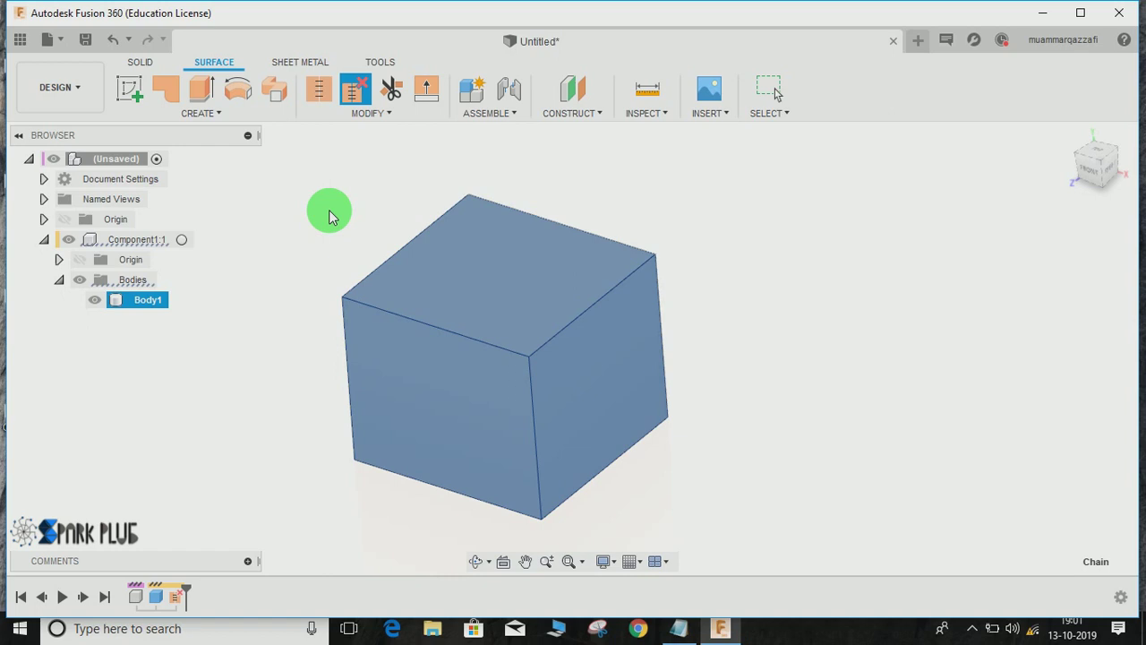
- Highlight each unstitched surface body from Body2 to Body7 in turn to identify its face, then clear the selection
{"action": "left_click", "coordinate": [150, 300]}
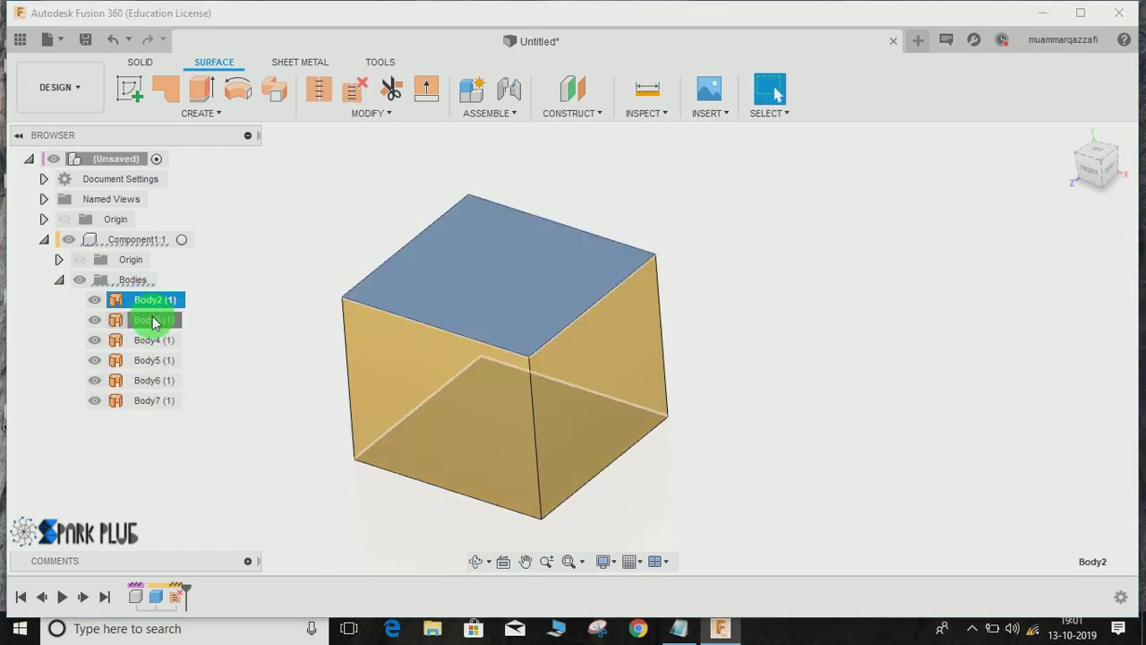
{"action": "left_click", "coordinate": [154, 321]}
{"action": "left_click", "coordinate": [152, 340]}
{"action": "left_click", "coordinate": [152, 360]}
{"action": "left_click", "coordinate": [152, 380]}
{"action": "left_click", "coordinate": [152, 400]}
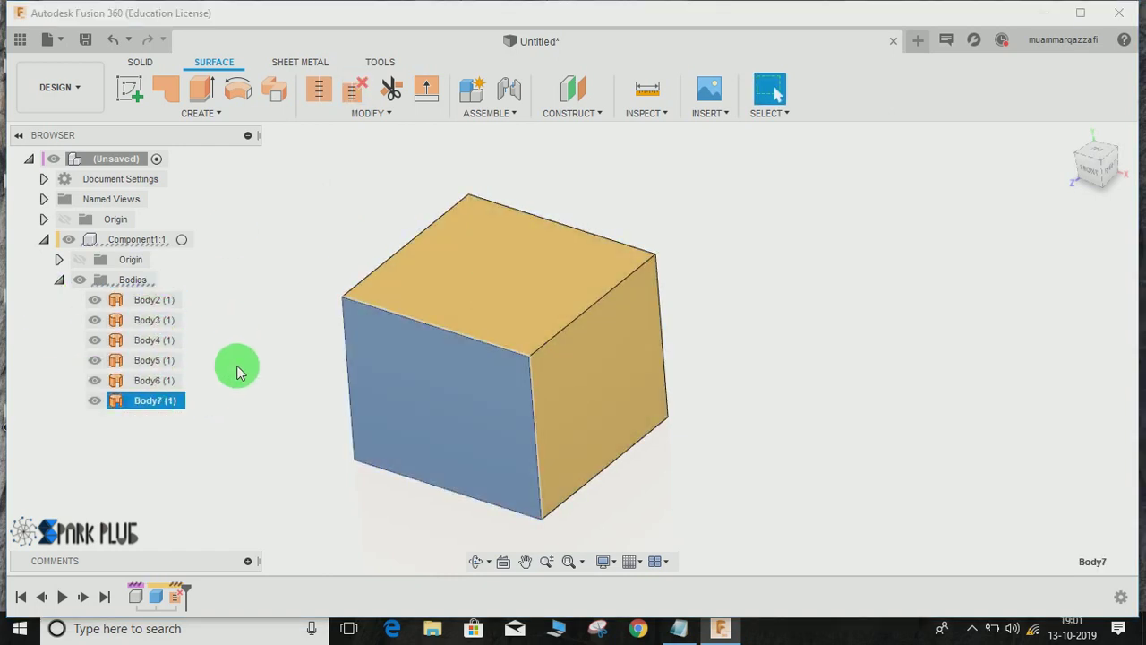
{"action": "left_click", "coordinate": [238, 369]}
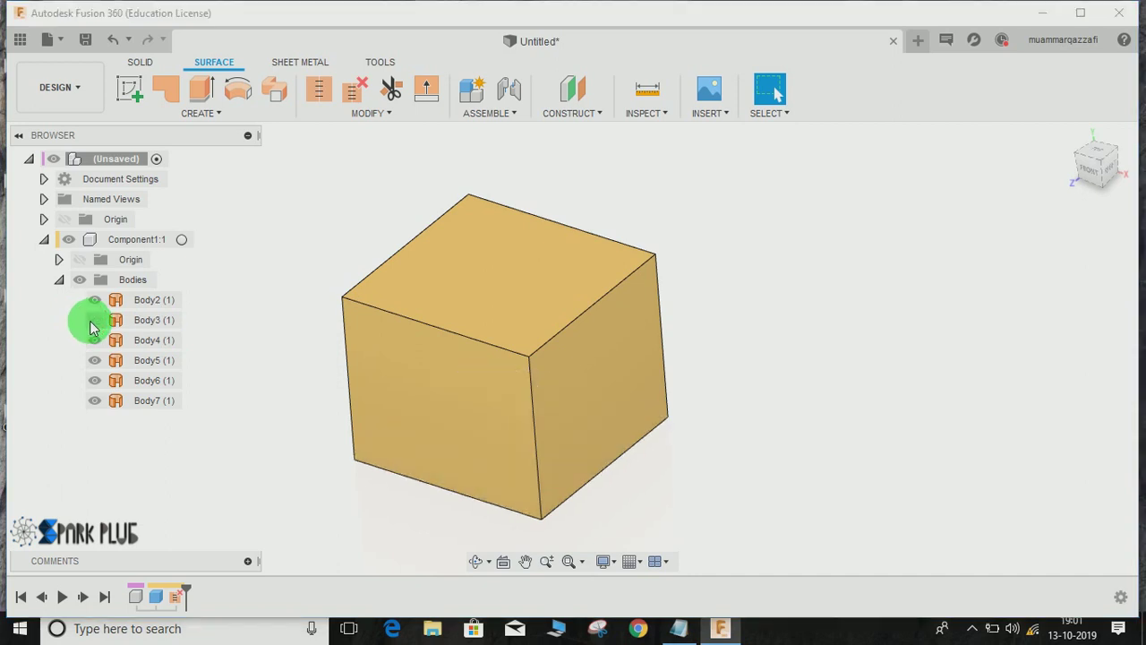
- Hide the top and bottom surface bodies, Body2 and Body3, to look inside the cube
{"action": "left_click", "coordinate": [94, 319]}
{"action": "left_click", "coordinate": [94, 300]}
{"action": "left_click", "coordinate": [486, 322]}
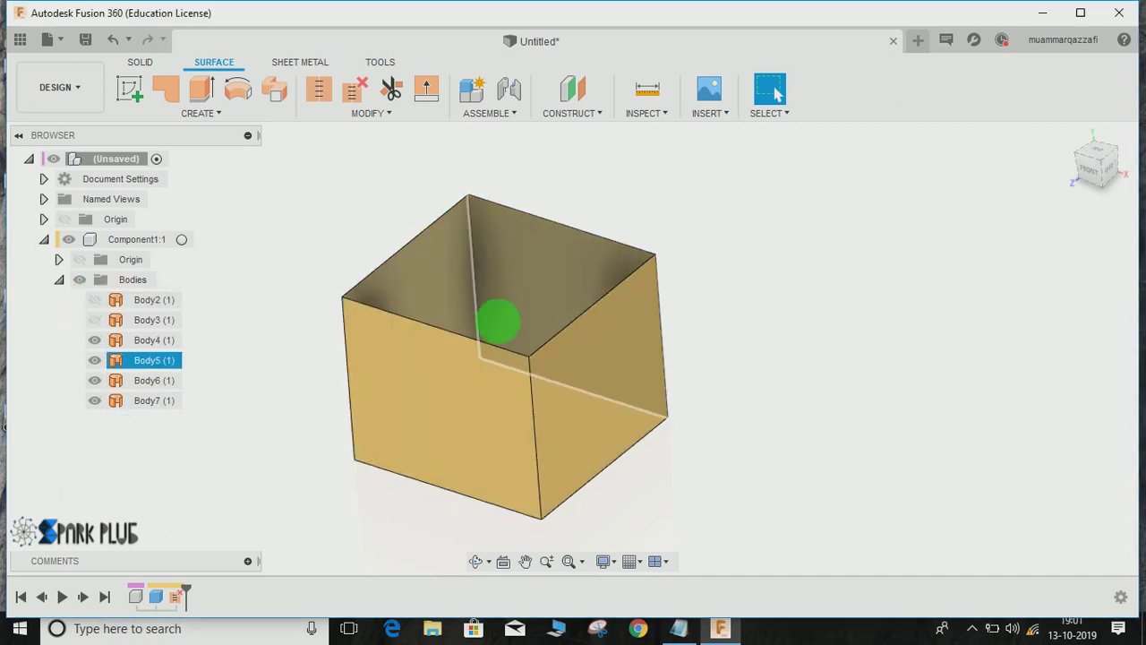
{"action": "middle_click_drag", "start_coordinate": [498, 320], "coordinate": [501, 359], "text": "shift"}
- Undo the hiding of the two surface bodies and the unstitch of the whole cube
{"action": "key", "text": "ctrl+z"}
{"action": "key", "text": "ctrl+z"}
{"action": "key", "text": "ctrl+z"}
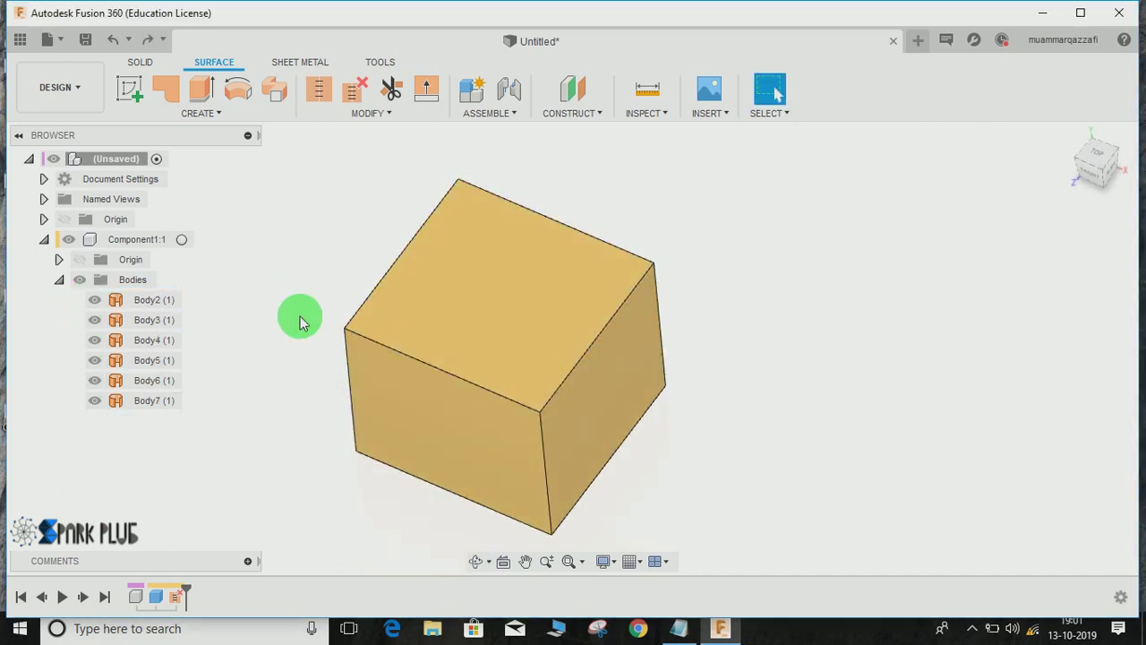
{"action": "middle_click_drag", "start_coordinate": [495, 295], "coordinate": [496, 250]}
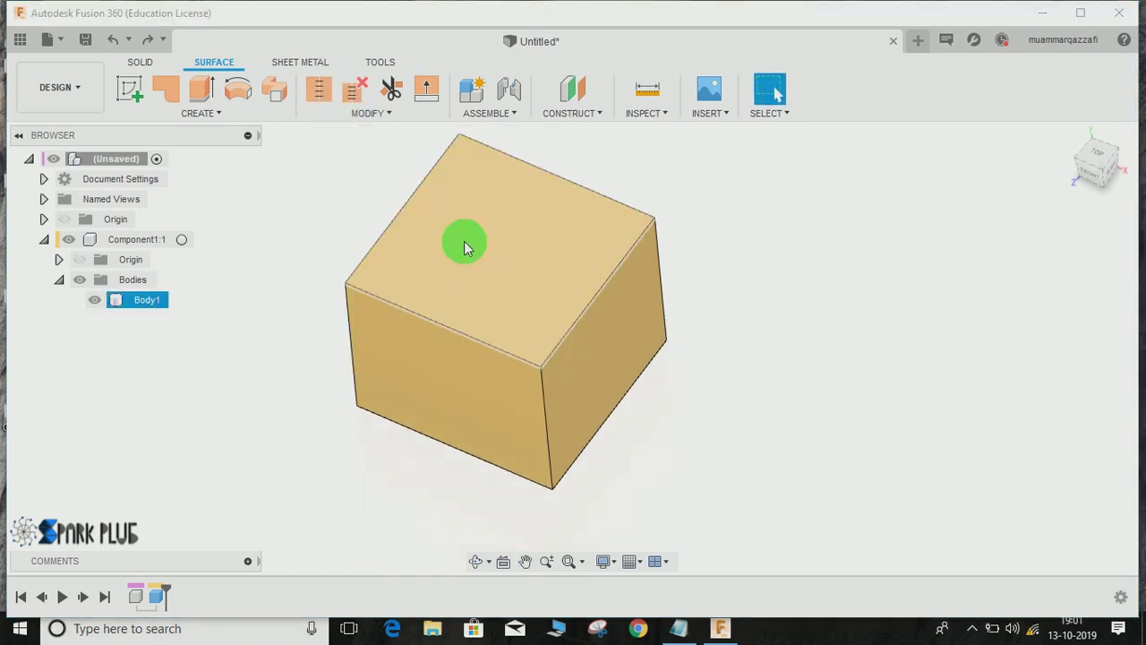
- Unstitch only the cube's top face with Chain Selection disabled
{"action": "left_click", "coordinate": [343, 94]}
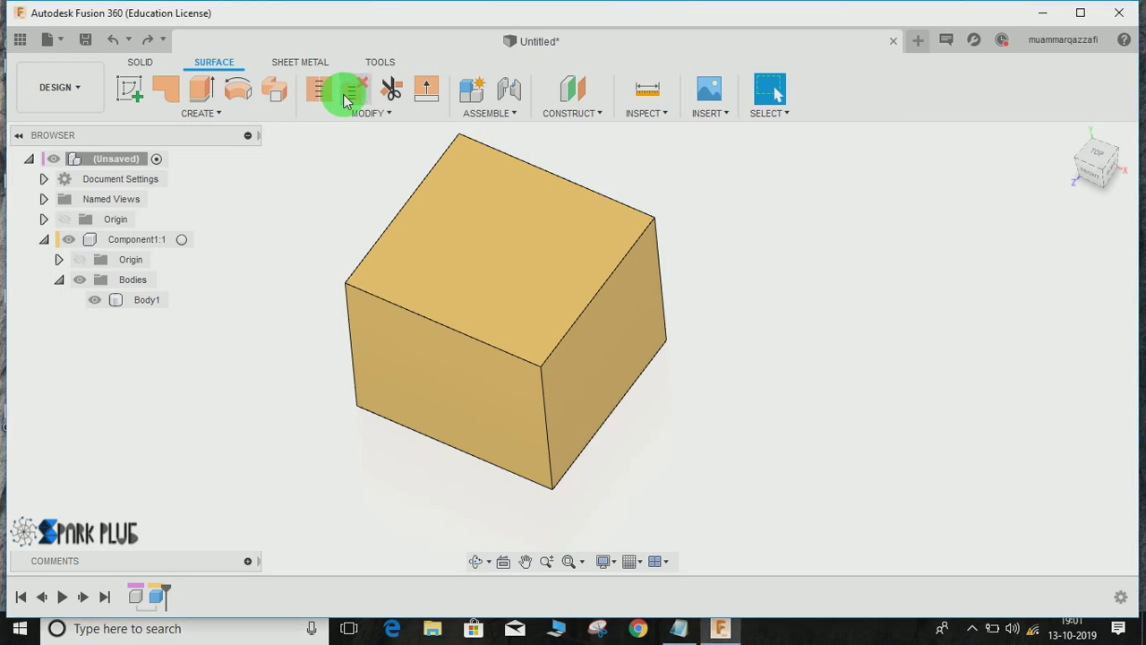
{"action": "left_click", "coordinate": [397, 289]}
{"action": "left_click", "coordinate": [969, 303]}
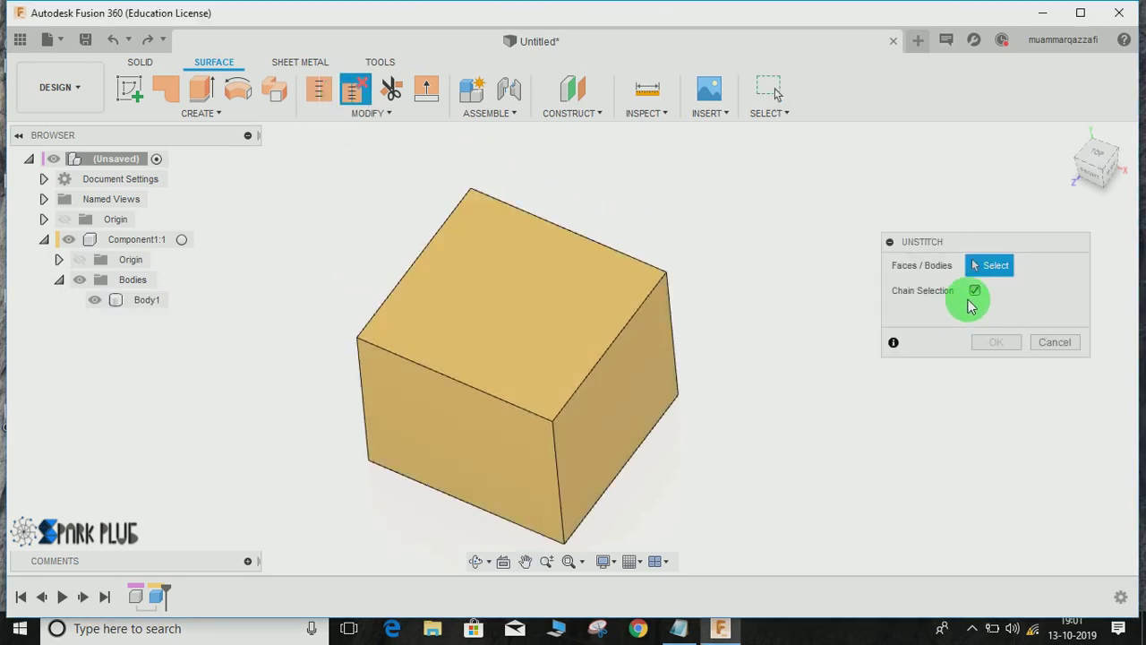
{"action": "left_click", "coordinate": [976, 292]}
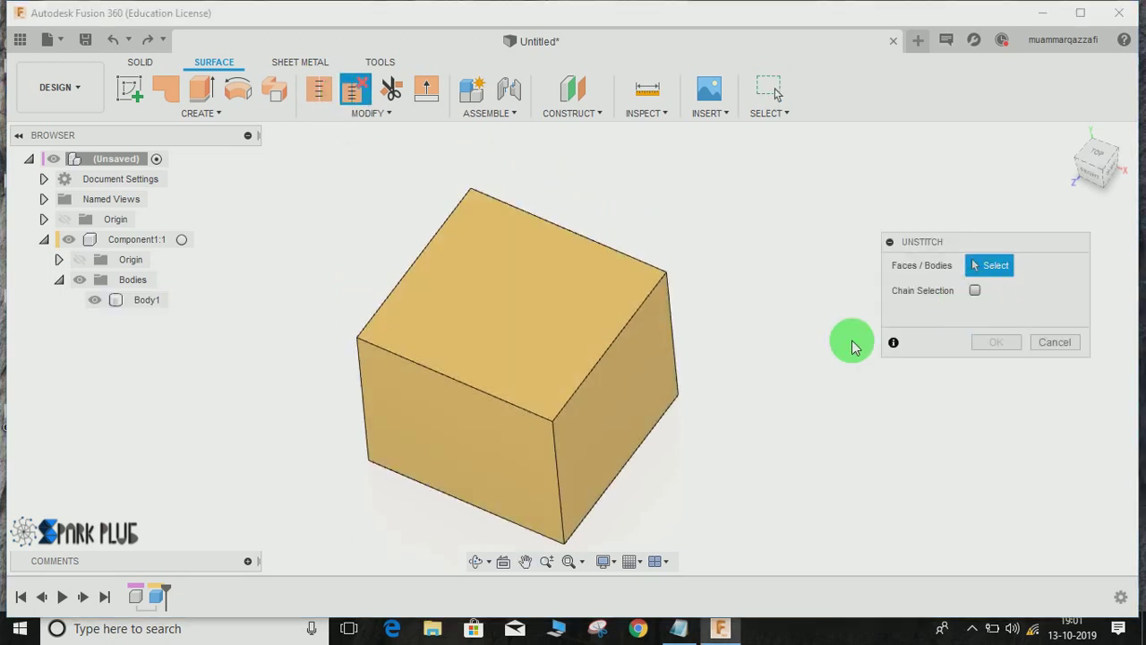
{"action": "middle_click_drag", "start_coordinate": [478, 388], "coordinate": [480, 362], "text": "shift"}
{"action": "middle_click_drag", "start_coordinate": [789, 353], "coordinate": [788, 325]}
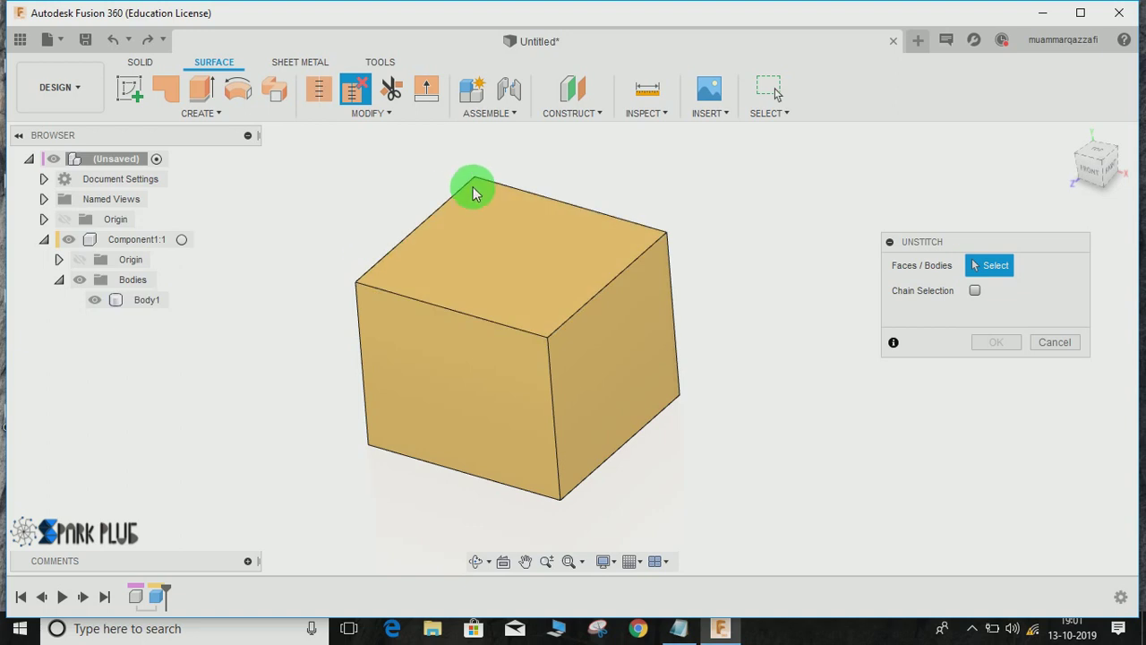
{"action": "middle_click_drag", "start_coordinate": [499, 179], "coordinate": [547, 191]}
{"action": "middle_click_drag", "start_coordinate": [665, 271], "coordinate": [515, 309]}
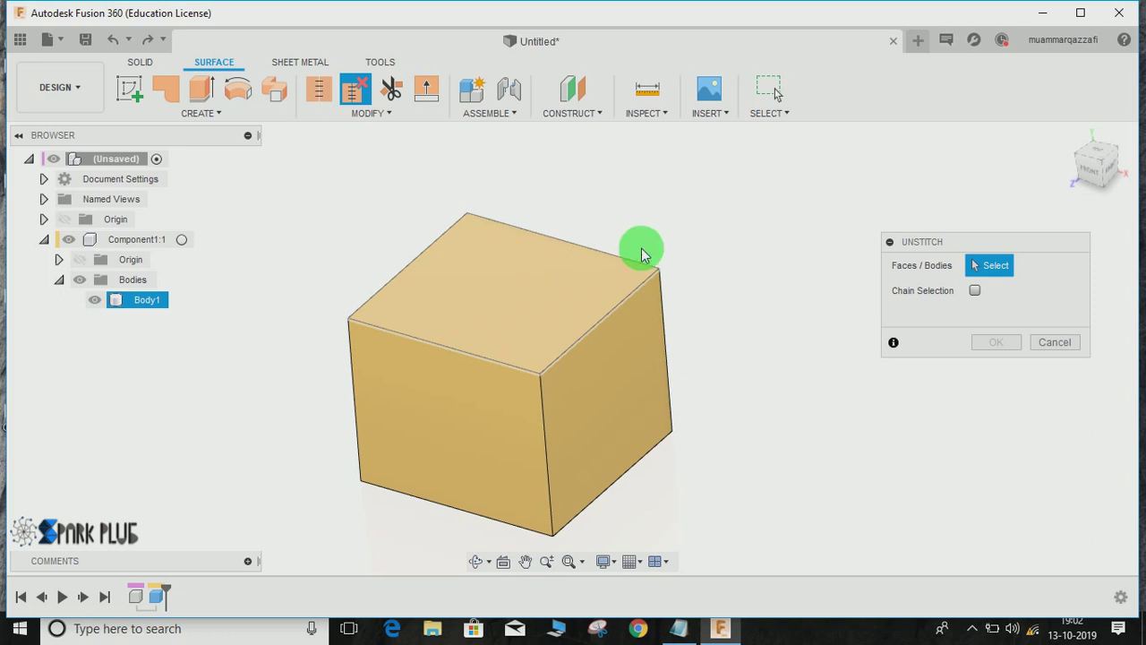
{"action": "middle_click_drag", "start_coordinate": [763, 177], "coordinate": [769, 186]}
{"action": "left_click", "coordinate": [498, 289]}
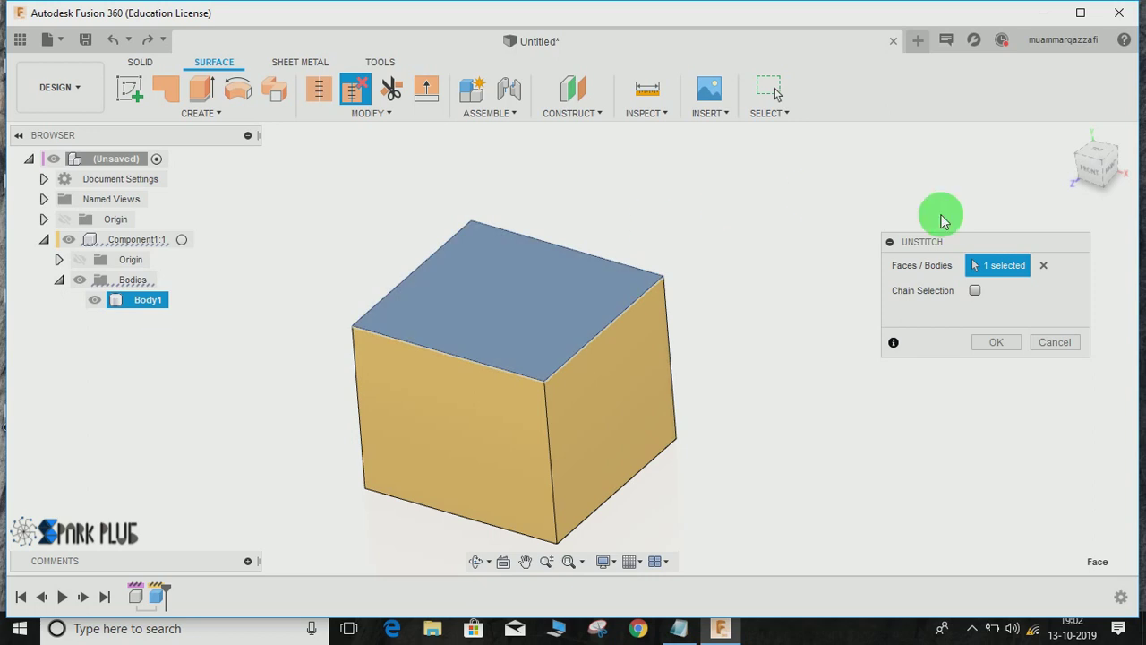
{"action": "left_click", "coordinate": [996, 342]}
- Toggle Body1's visibility to view the separated top face alone, and hide the top face, Body2, to open the box
{"action": "middle_click_drag", "start_coordinate": [689, 159], "coordinate": [751, 128]}
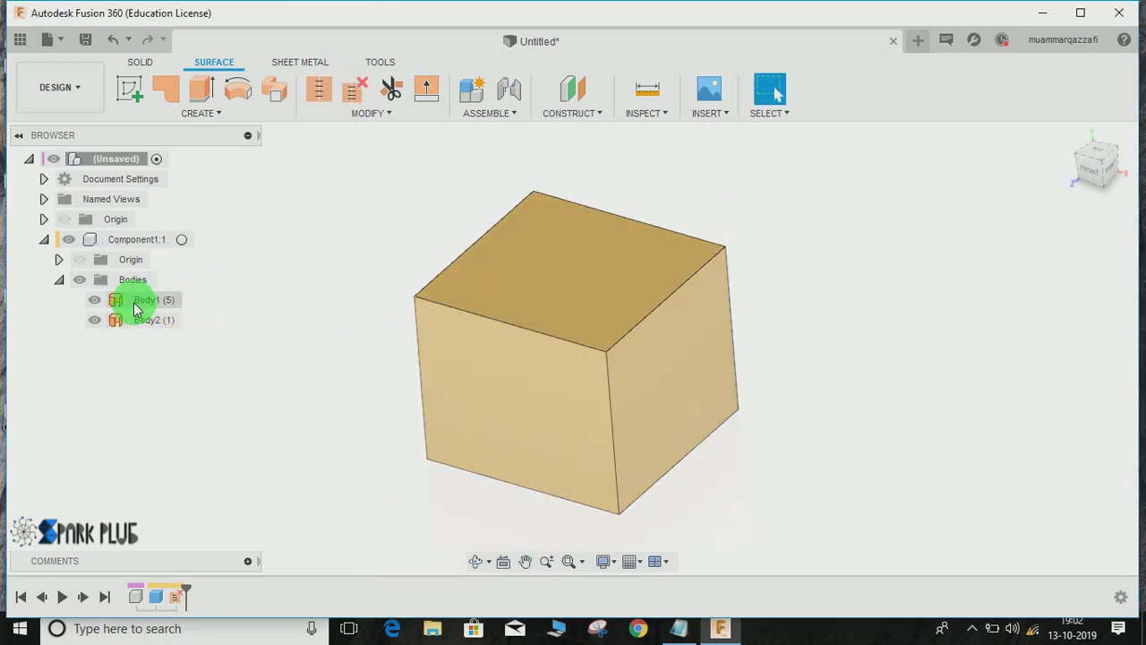
{"action": "left_click", "coordinate": [95, 301]}
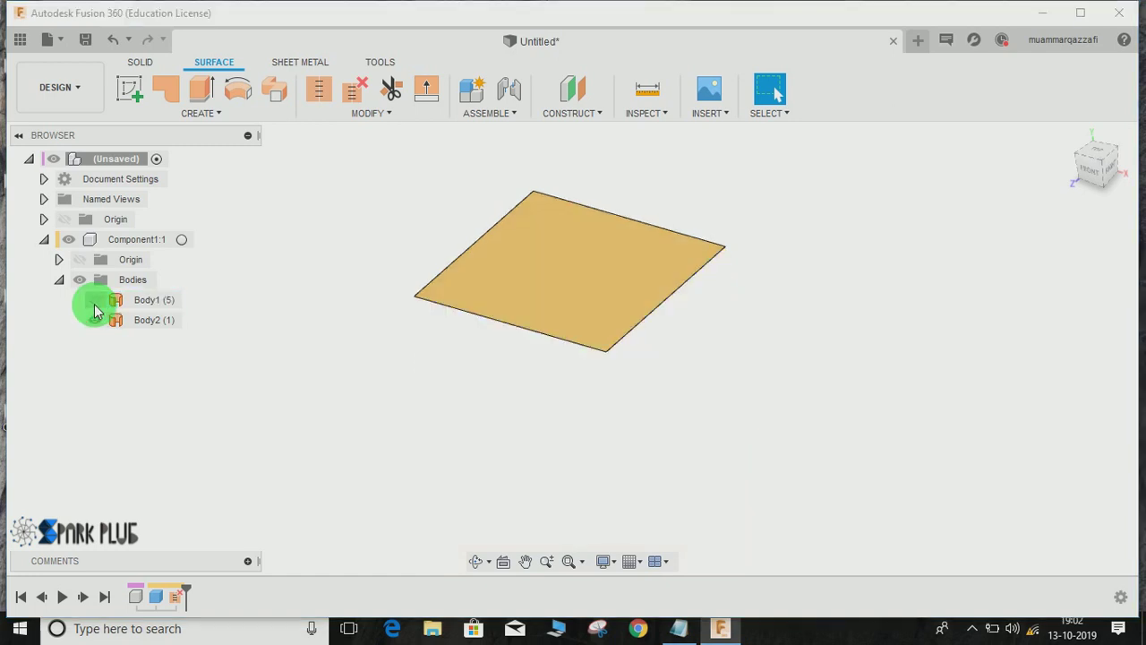
{"action": "left_click", "coordinate": [95, 300]}
{"action": "left_click", "coordinate": [93, 321]}
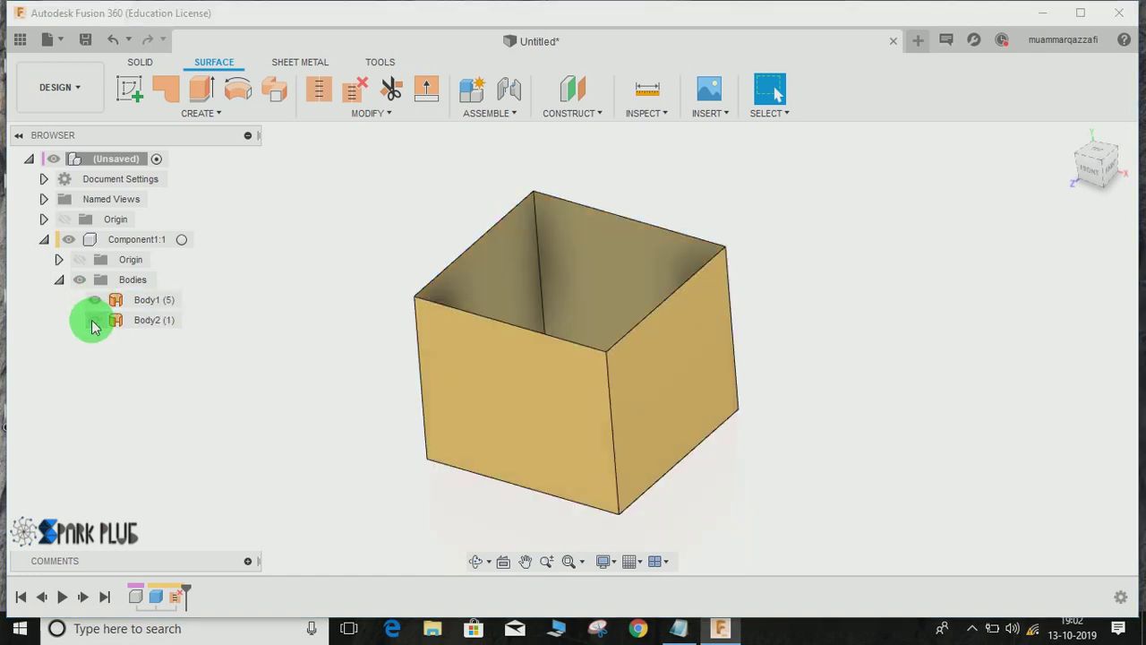
- Examine the inner faces and upper edges of the open surface box
{"action": "middle_click_drag", "start_coordinate": [367, 256], "coordinate": [363, 290]}
{"action": "middle_click_drag", "start_coordinate": [449, 251], "coordinate": [400, 224]}
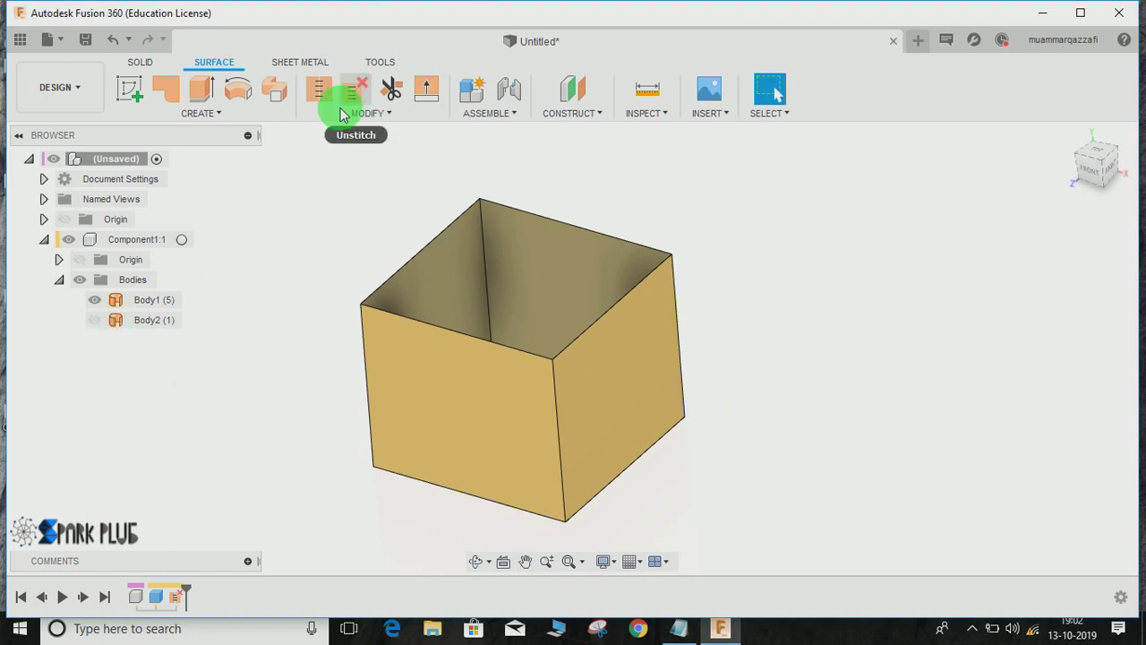
{"action": "middle_click_drag", "start_coordinate": [671, 230], "coordinate": [363, 197], "text": "shift"}
{"action": "left_click", "coordinate": [593, 242]}
{"action": "middle_click_drag", "start_coordinate": [593, 243], "coordinate": [619, 243]}
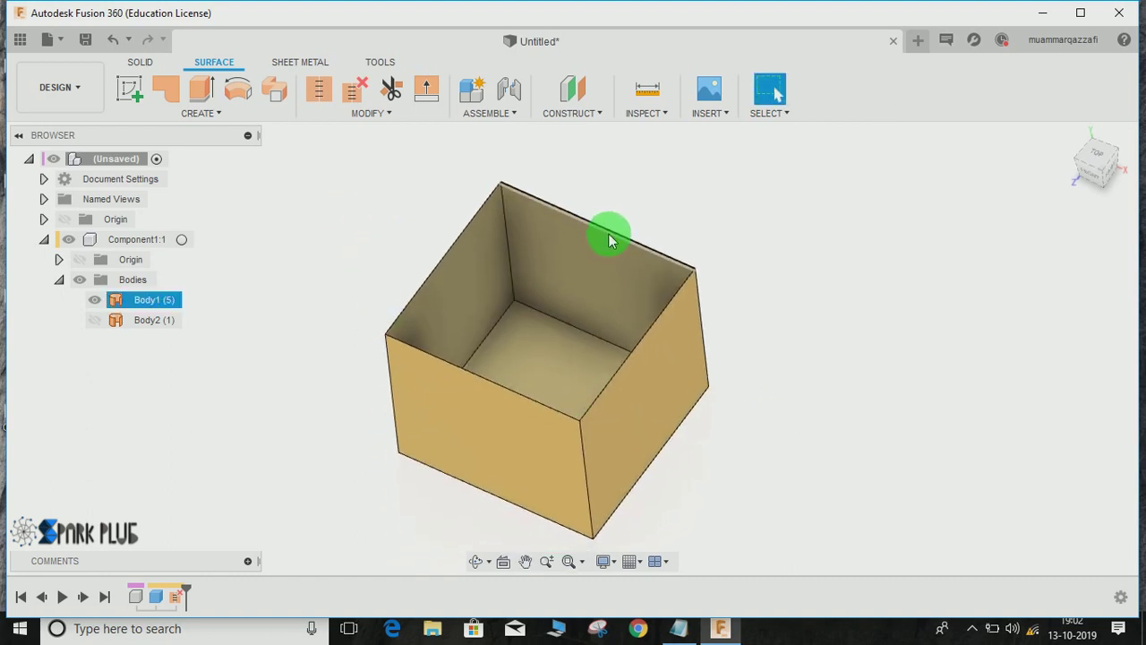
{"action": "key", "text": "Escape"}
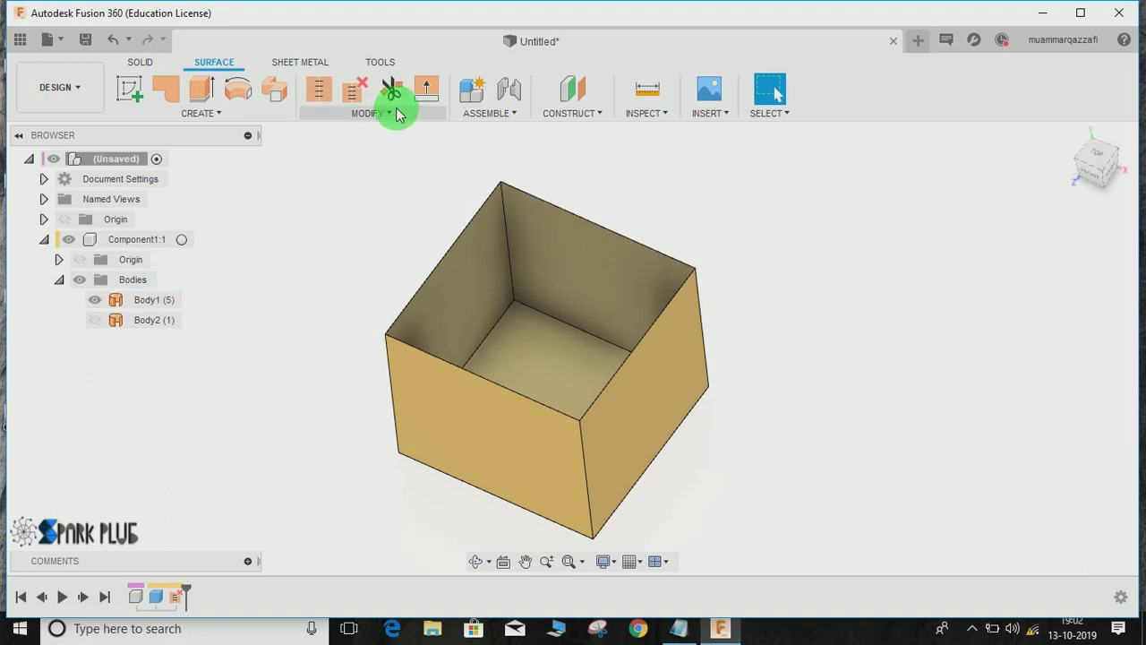
{"action": "middle_click_drag", "start_coordinate": [378, 183], "coordinate": [384, 201]}
{"action": "middle_click_drag", "start_coordinate": [584, 440], "coordinate": [582, 399]}
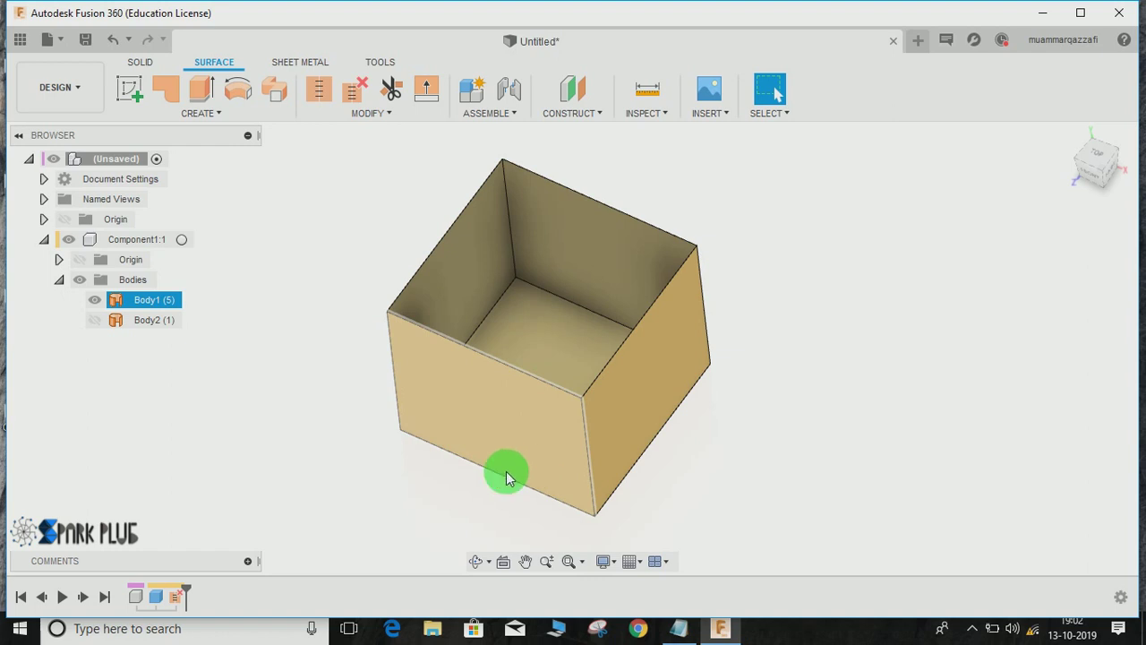
{"action": "middle_click_drag", "start_coordinate": [506, 471], "coordinate": [509, 484]}
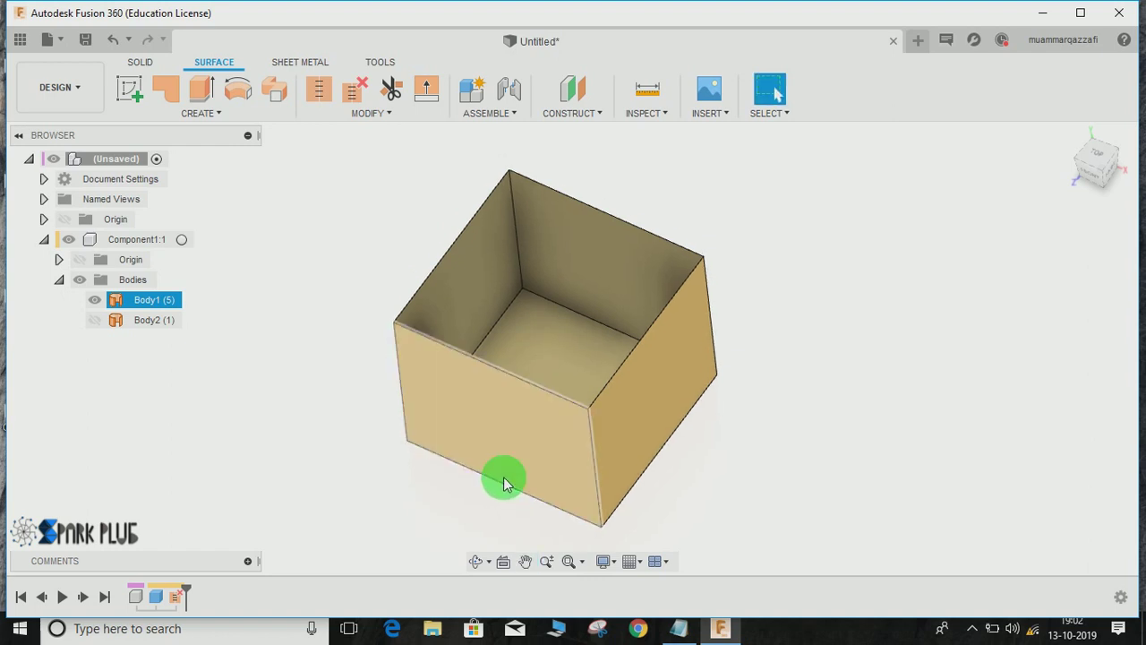
{"action": "key", "text": "Escape"}
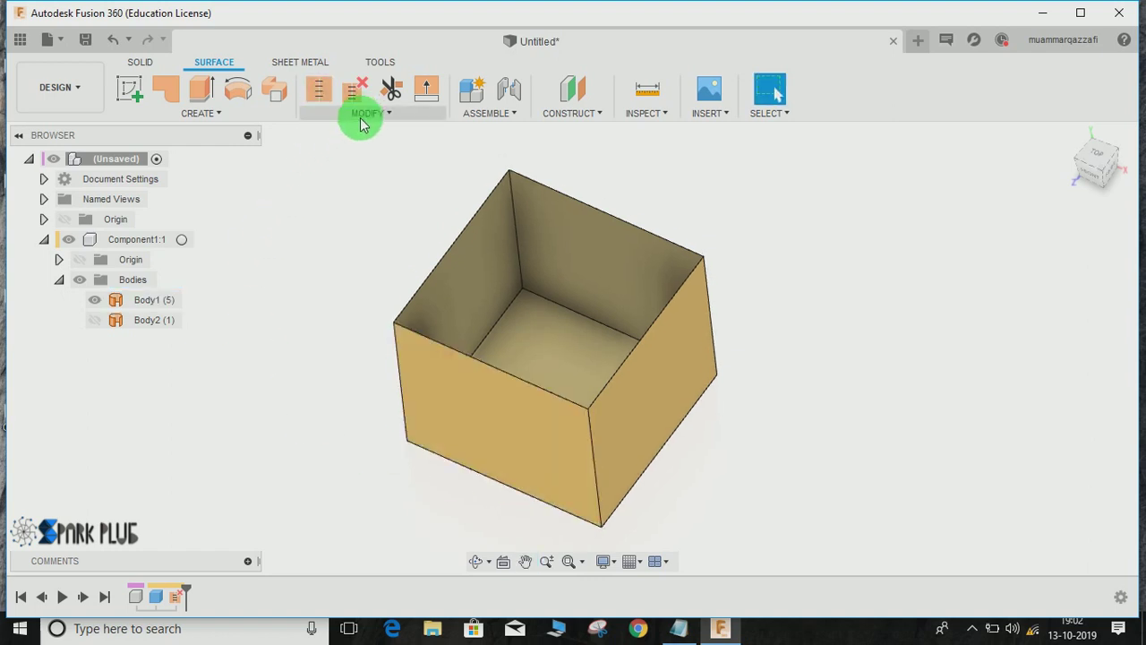
{"action": "left_click", "coordinate": [399, 342]}
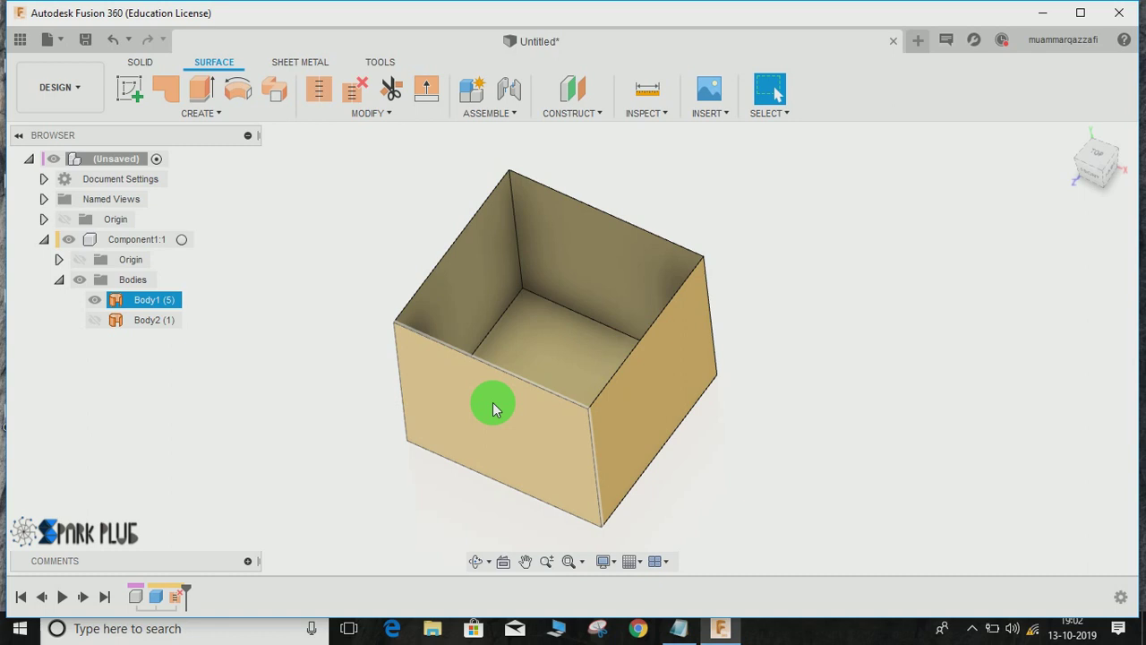
{"action": "left_click", "coordinate": [440, 246]}
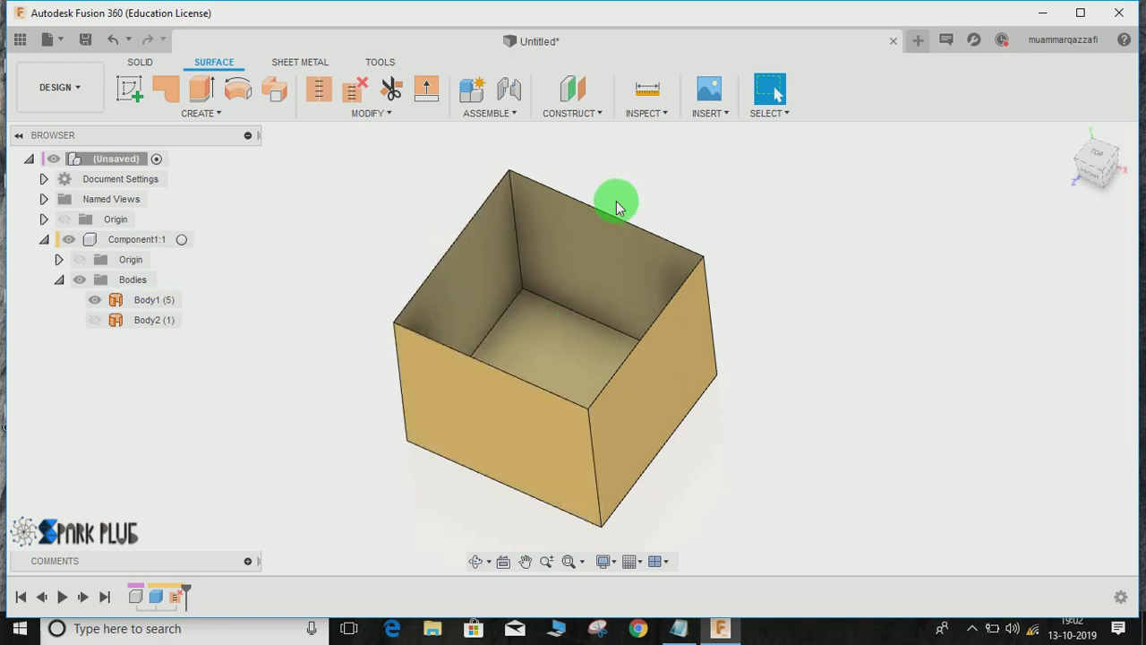
- Try to stitch the open five-face box, Body1, on its own
{"action": "middle_click_drag", "start_coordinate": [566, 358], "coordinate": [560, 313], "text": "shift"}
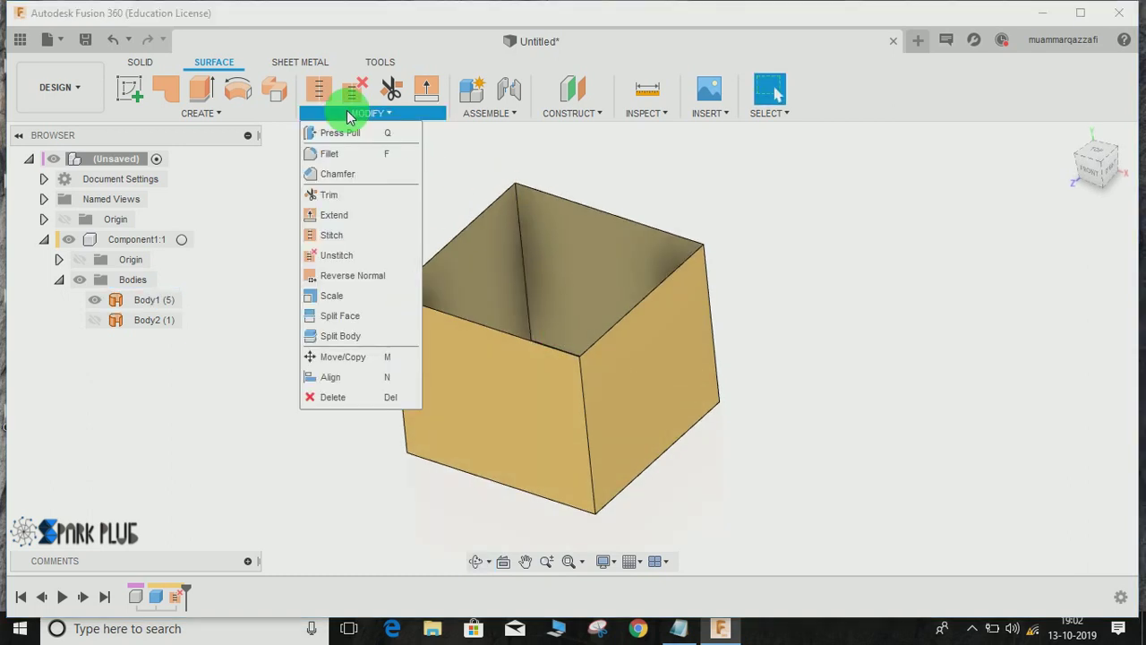
{"action": "left_click", "coordinate": [333, 235]}
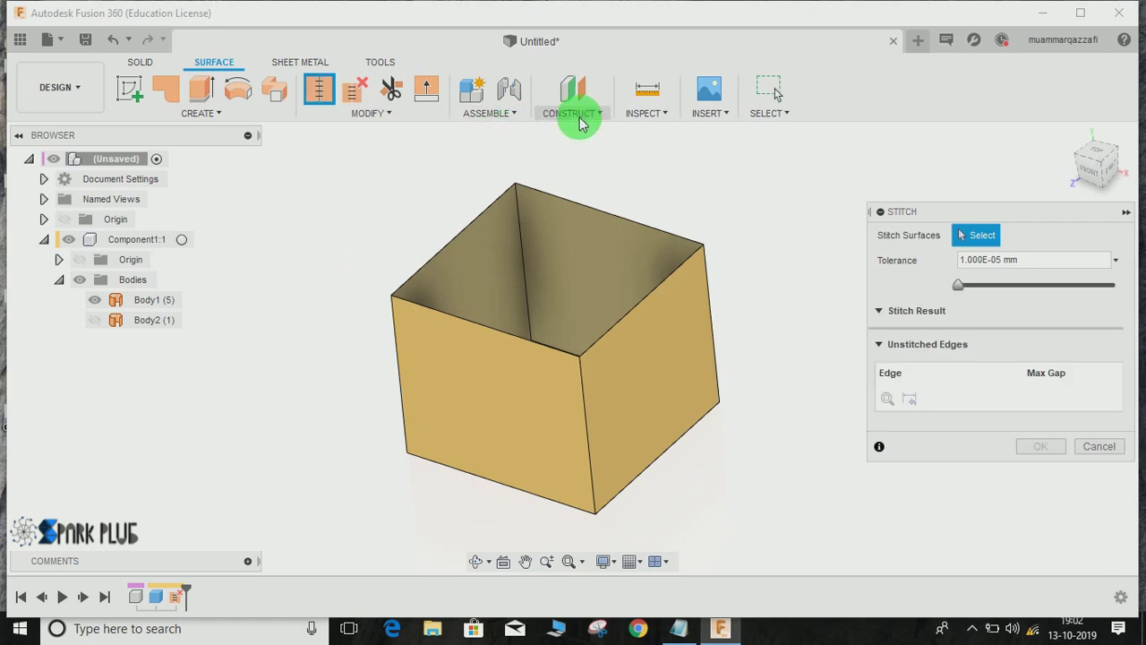
{"action": "middle_click_drag", "start_coordinate": [681, 237], "coordinate": [665, 265]}
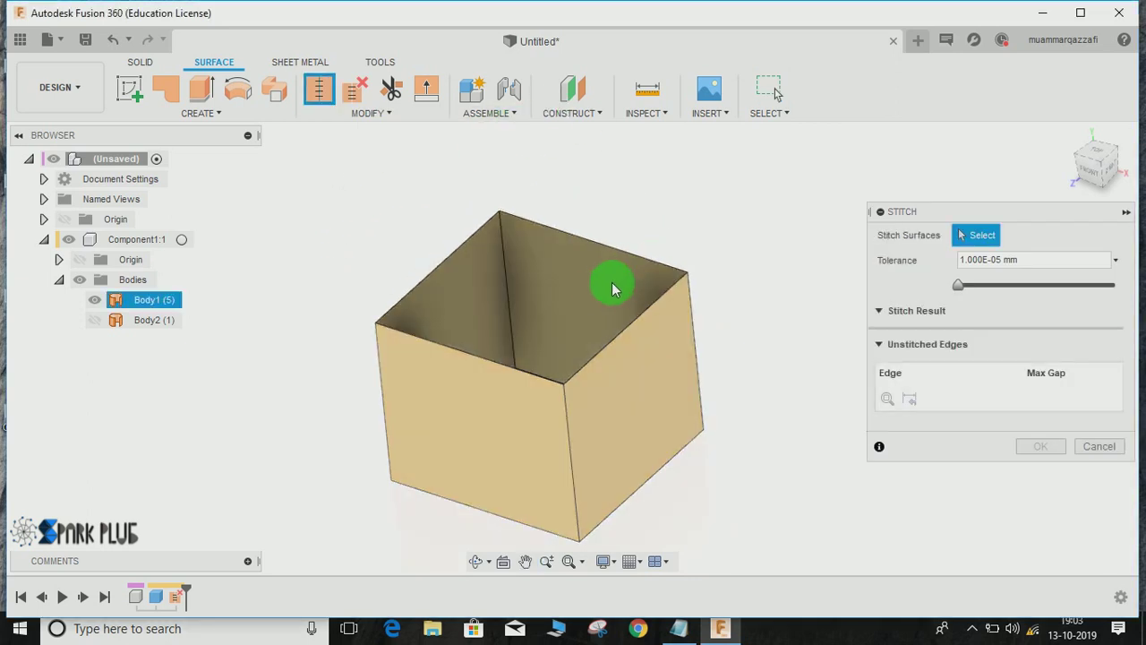
{"action": "left_click", "coordinate": [604, 293]}
{"action": "middle_click_drag", "start_coordinate": [696, 197], "coordinate": [634, 197]}
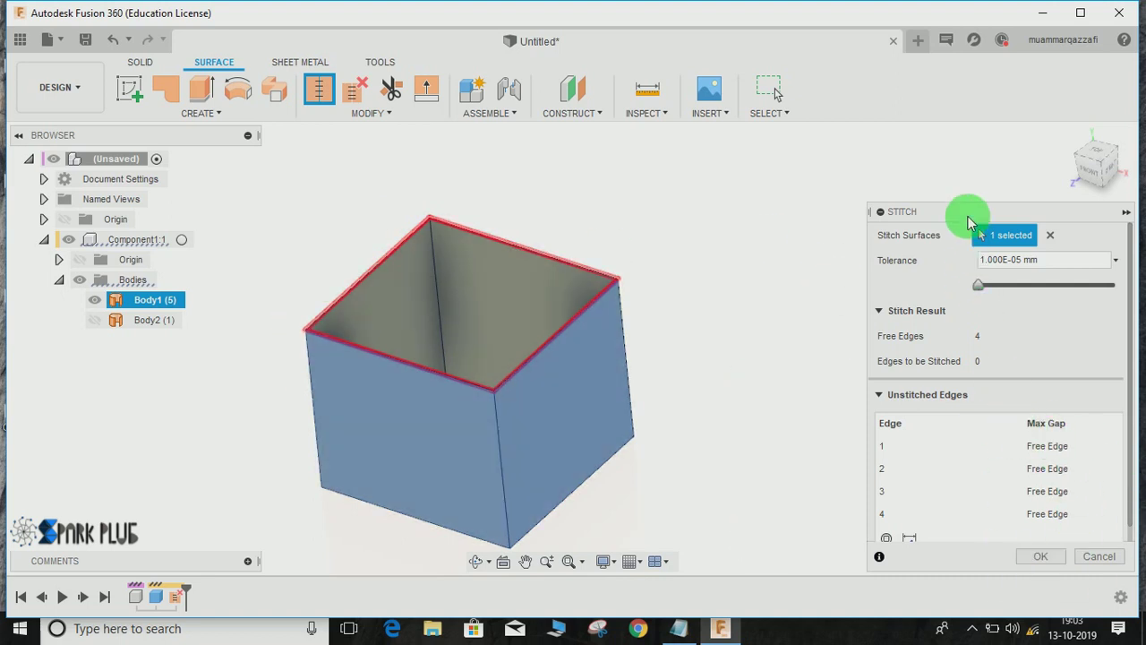
{"action": "left_click_drag", "start_coordinate": [969, 213], "coordinate": [895, 151]}
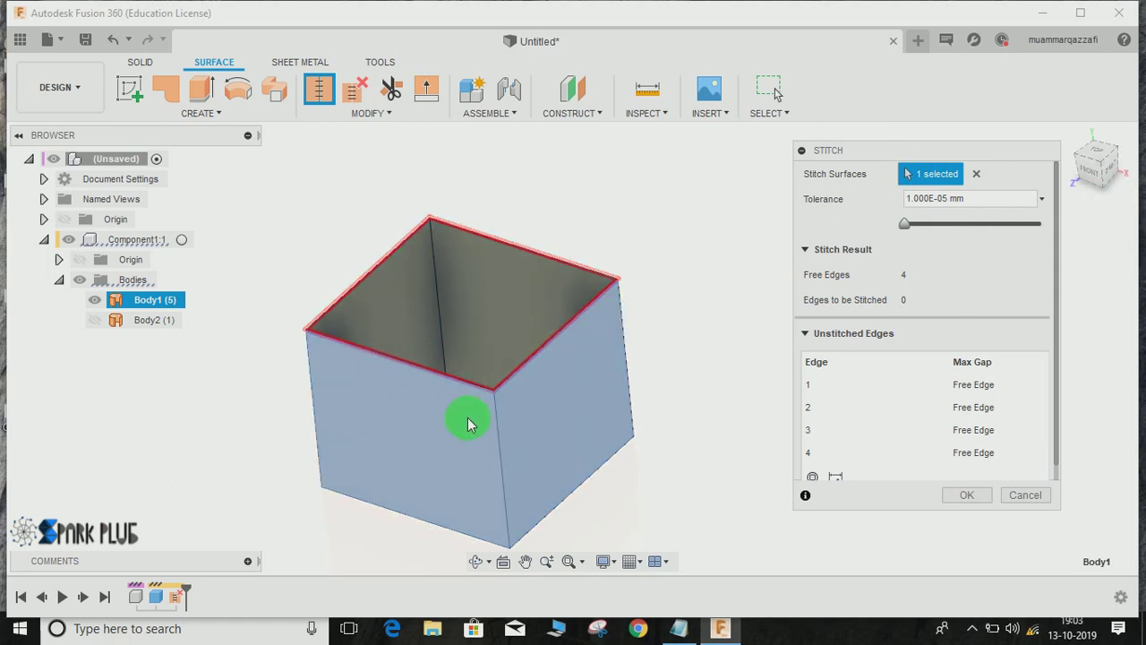
{"action": "left_click", "coordinate": [1025, 495]}
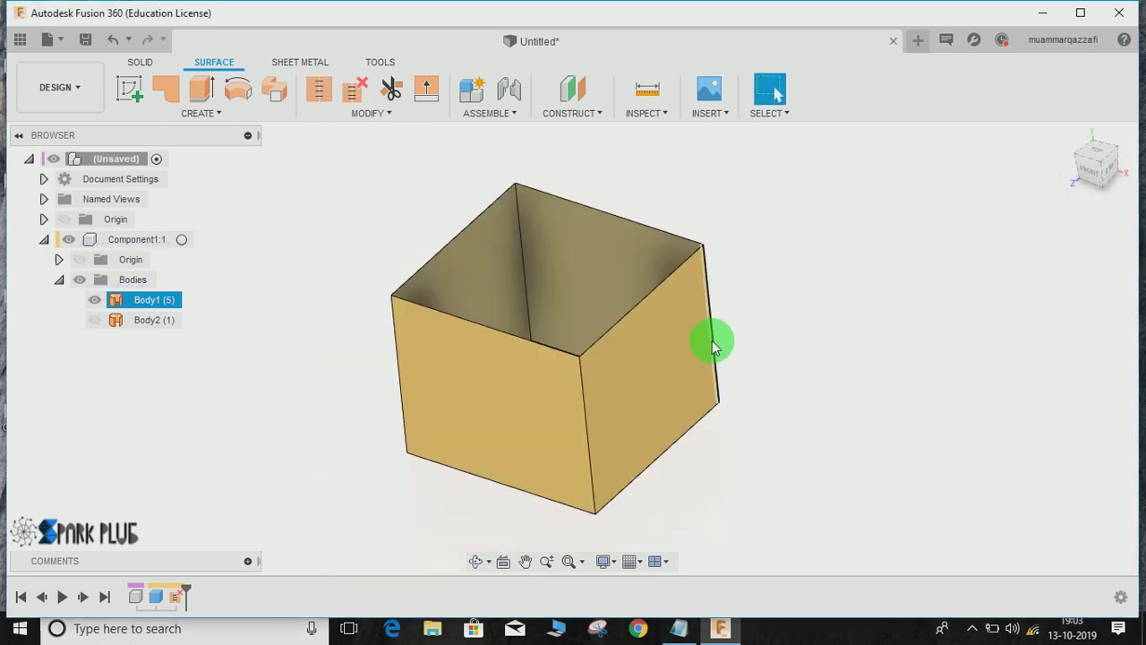
{"action": "middle_click_drag", "start_coordinate": [687, 340], "coordinate": [423, 224], "text": "shift"}
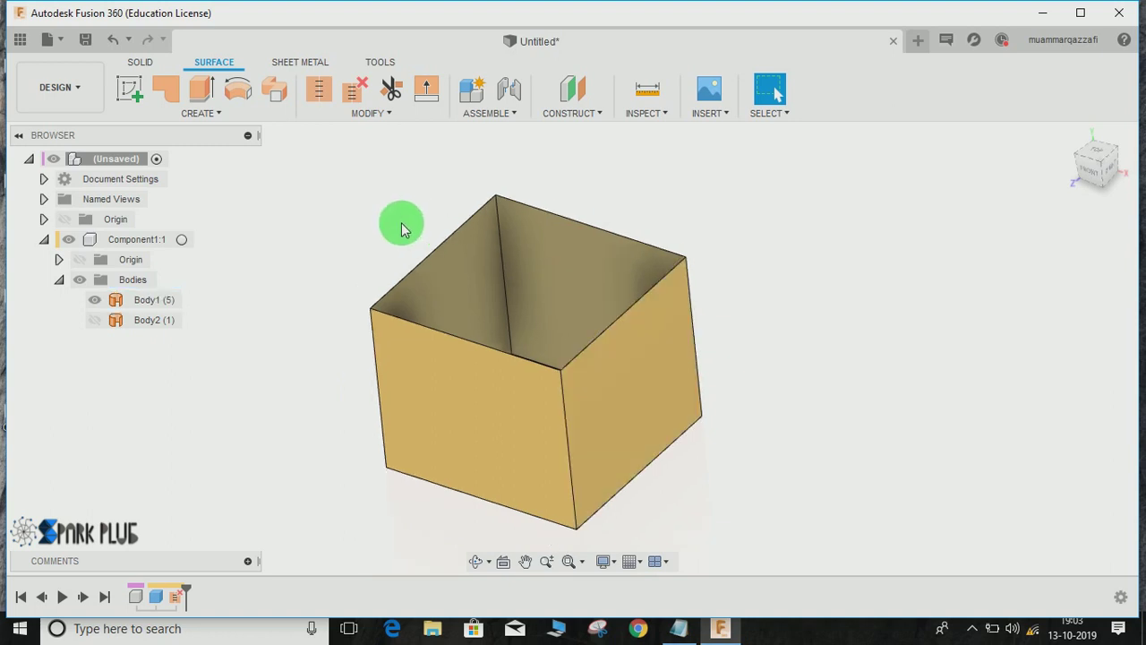
{"action": "left_click", "coordinate": [538, 255]}
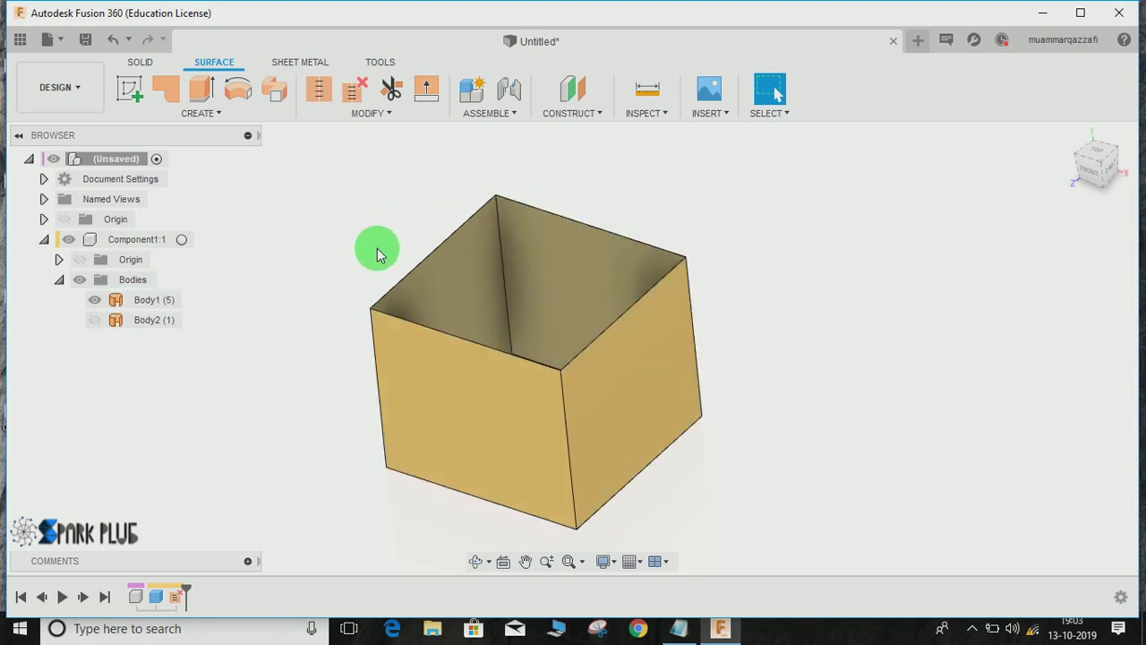
{"action": "left_click", "coordinate": [208, 111]}
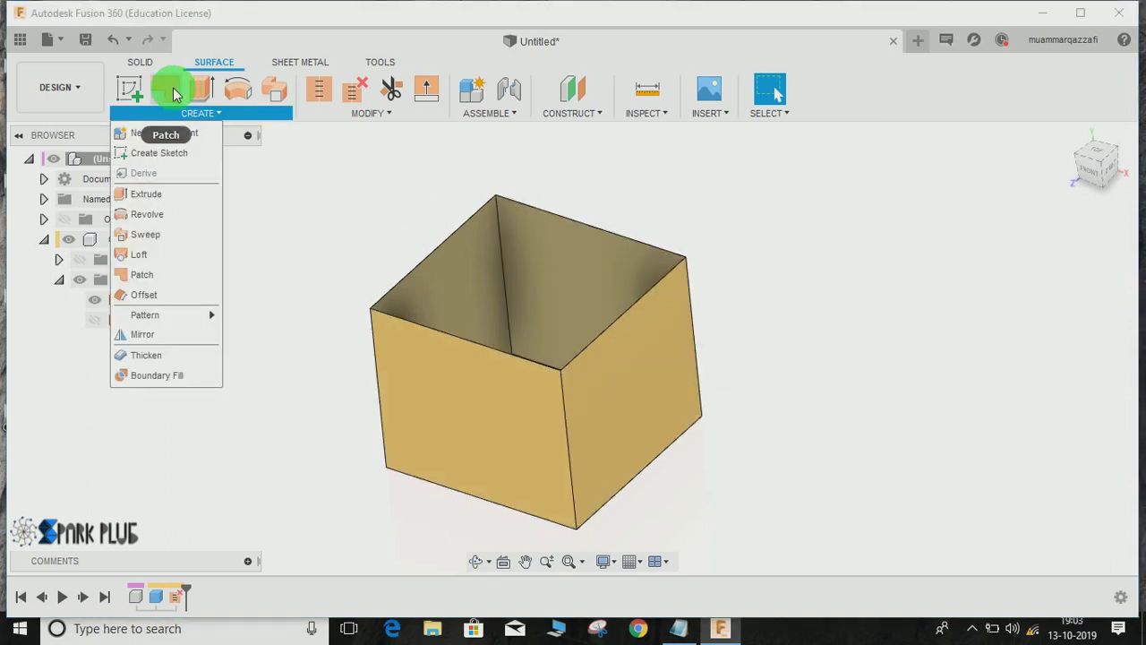
{"action": "left_click", "coordinate": [389, 200]}
- Show the hidden top face, Body2, and stitch it with Body1 into a new component, checking the result by toggling its visibility
{"action": "left_click", "coordinate": [108, 324]}
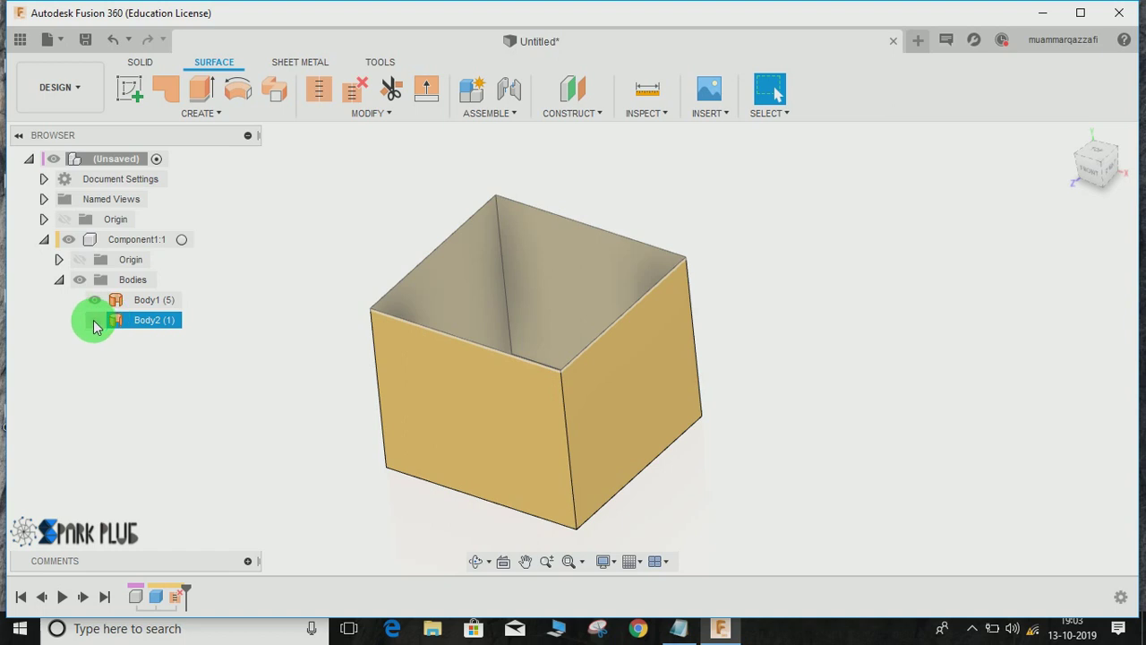
{"action": "left_click", "coordinate": [94, 320]}
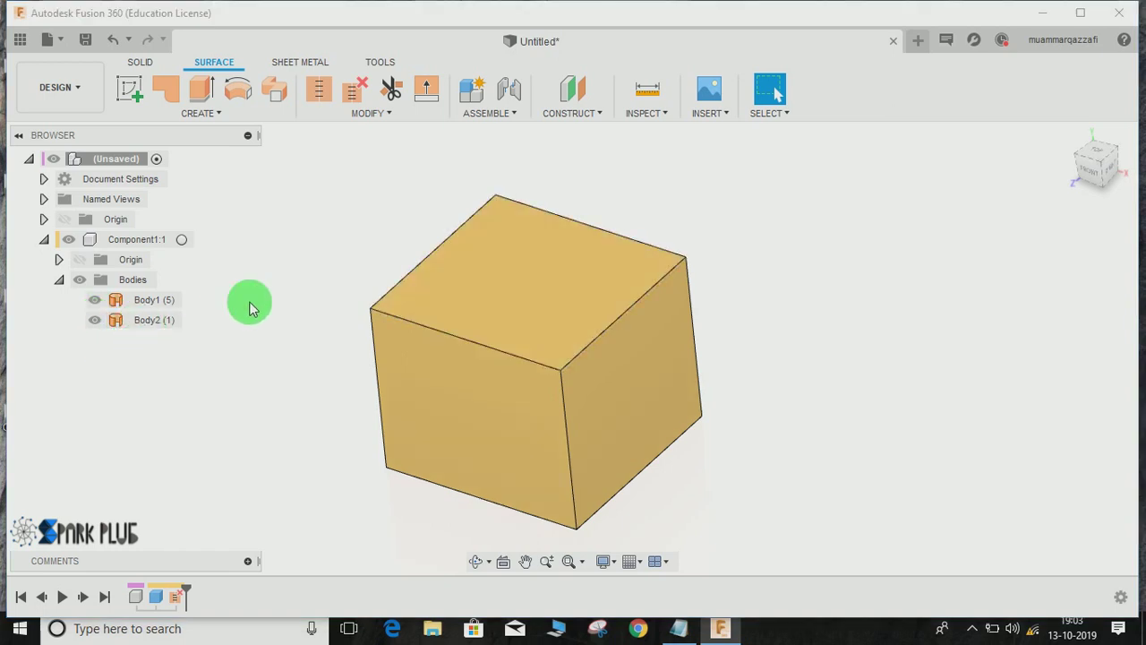
{"action": "left_click", "coordinate": [319, 86]}
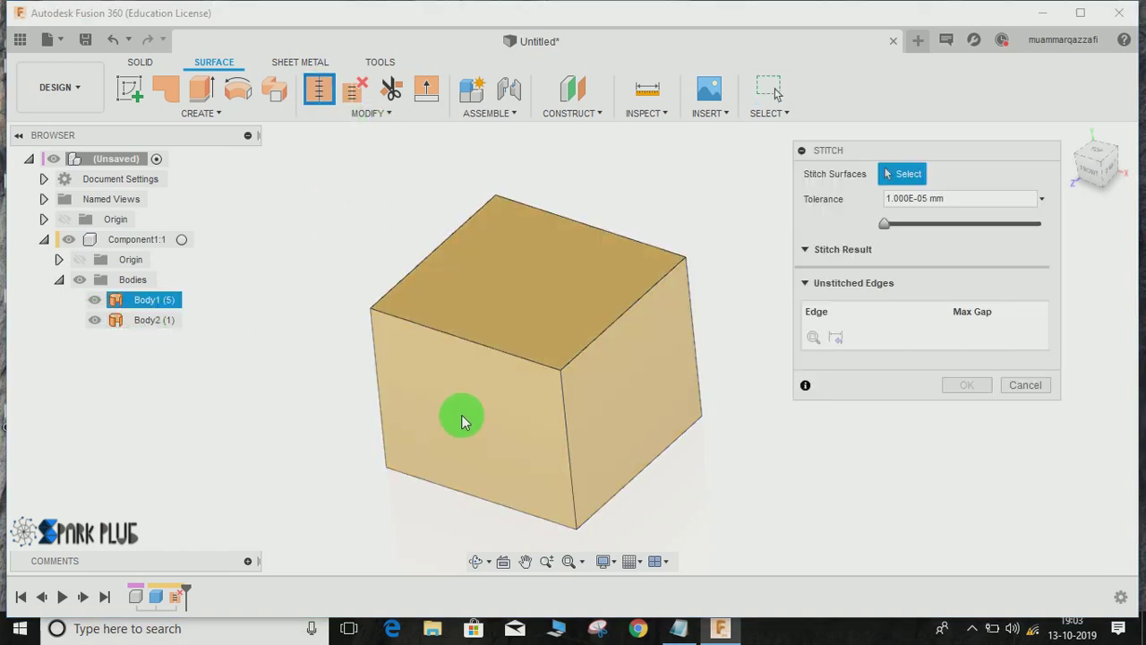
{"action": "left_click", "coordinate": [465, 412]}
{"action": "left_click", "coordinate": [529, 267]}
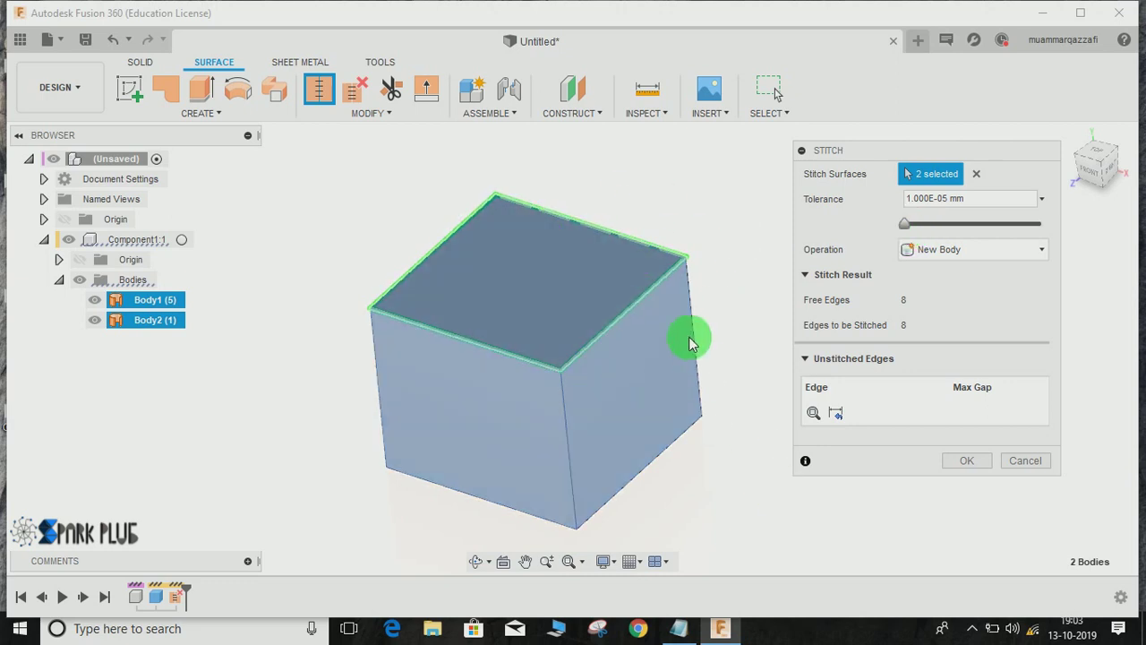
{"action": "left_click", "coordinate": [997, 249]}
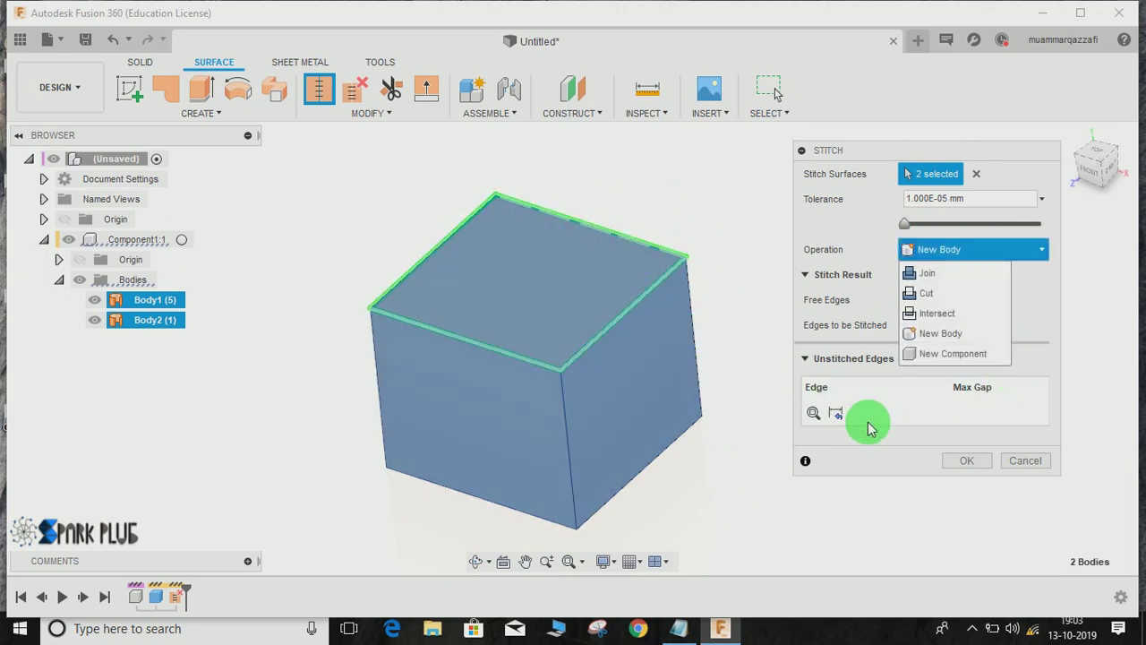
{"action": "left_click", "coordinate": [956, 352]}
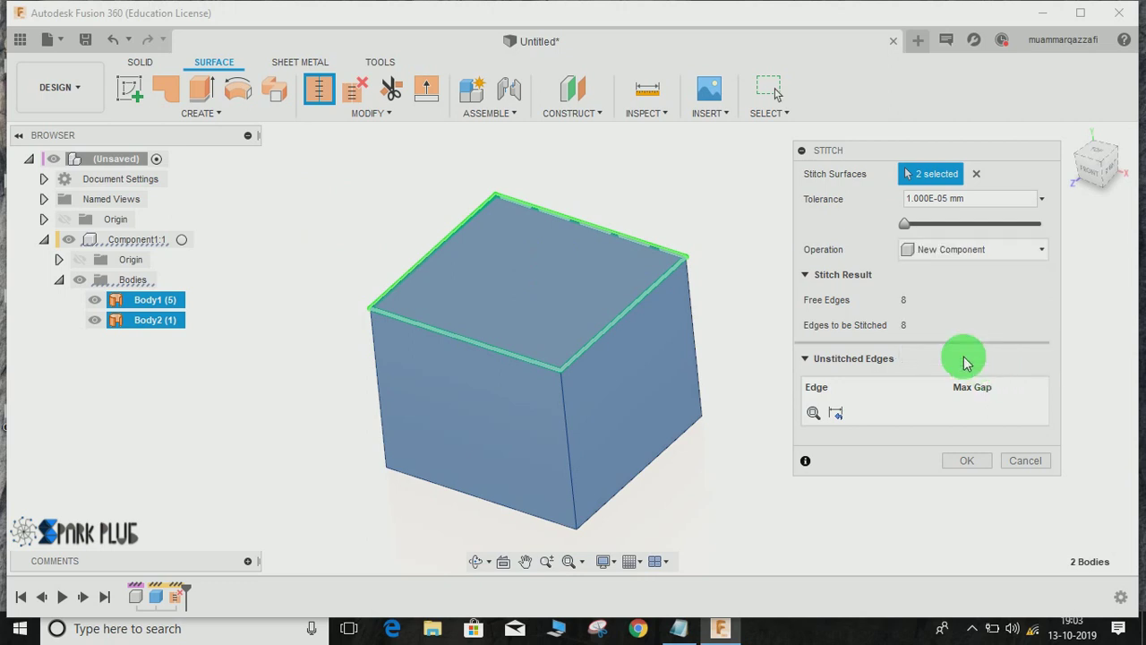
{"action": "left_click", "coordinate": [965, 461]}
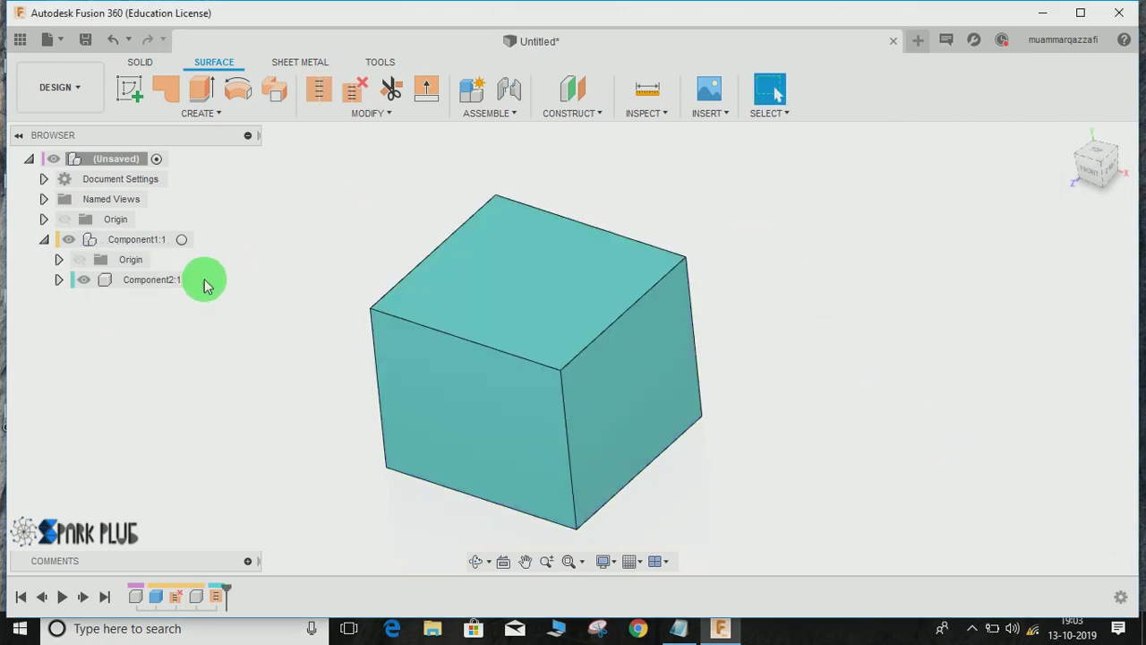
{"action": "left_click", "coordinate": [82, 281]}
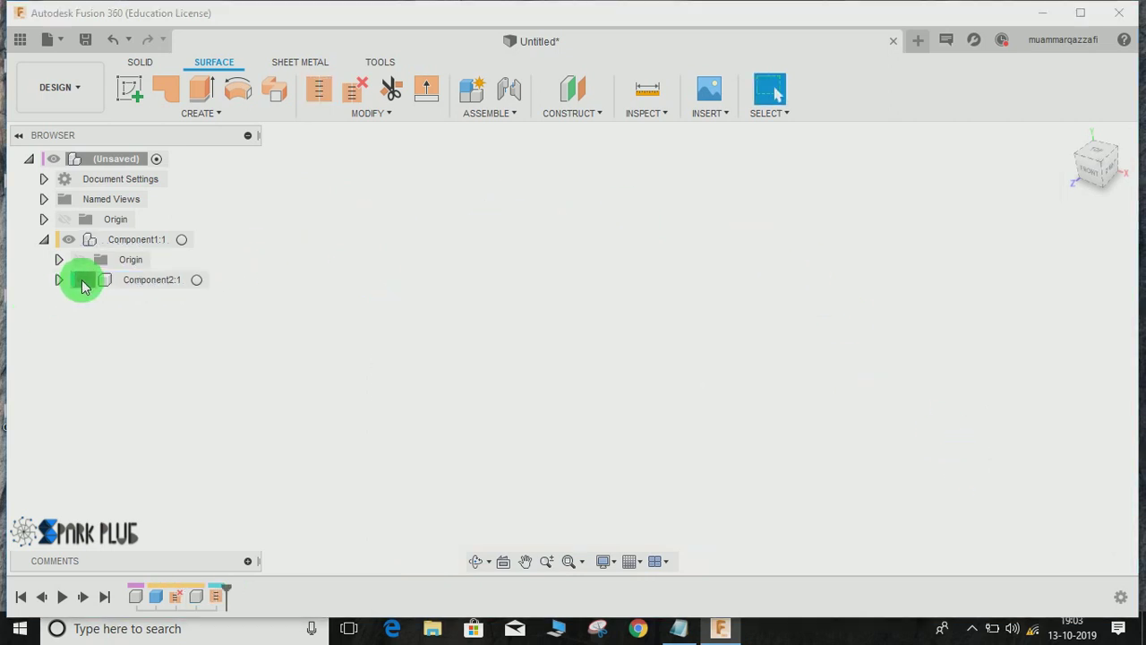
{"action": "left_click", "coordinate": [82, 281]}
{"action": "left_click", "coordinate": [637, 114]}
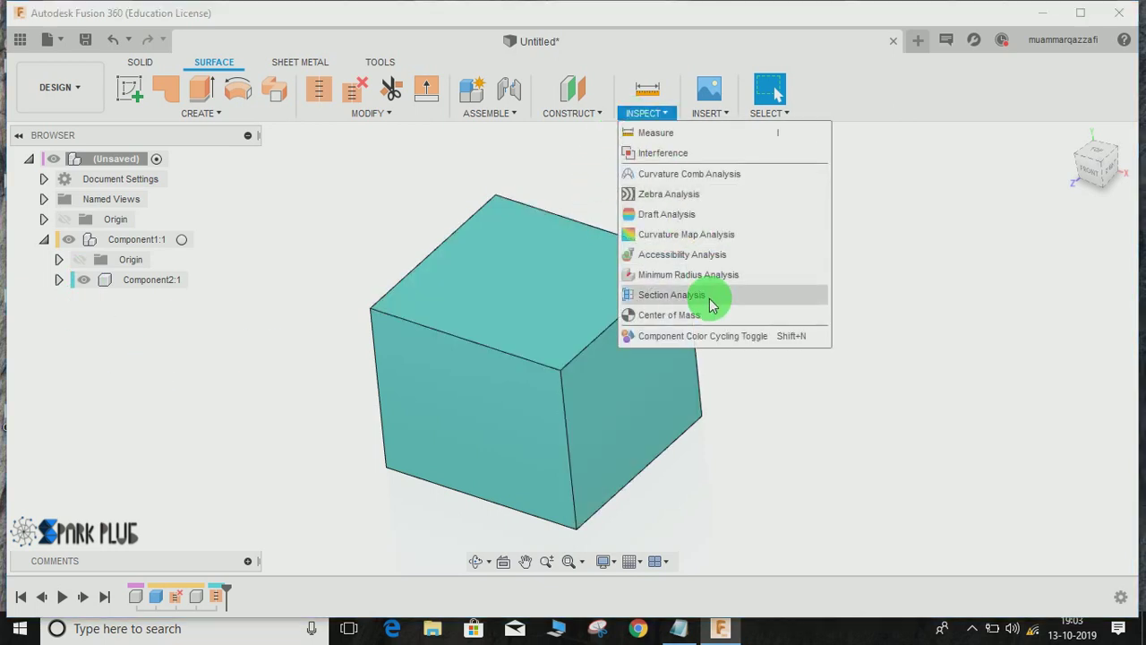
{"action": "left_click", "coordinate": [690, 274]}
{"action": "left_click", "coordinate": [648, 111]}
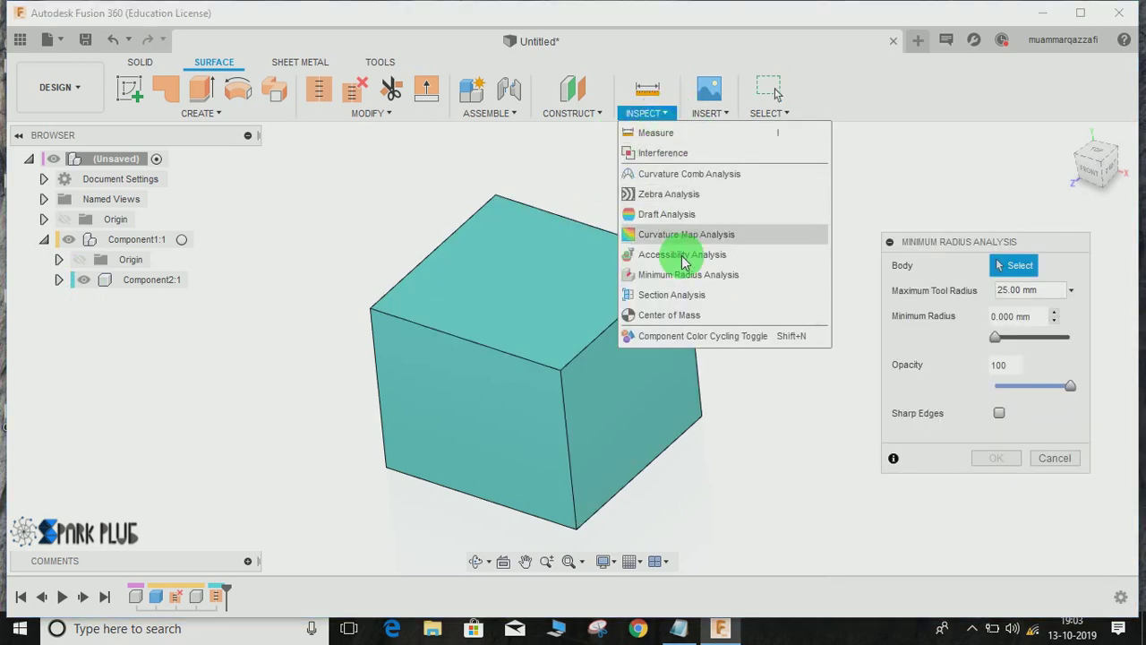
{"action": "left_click", "coordinate": [690, 274]}
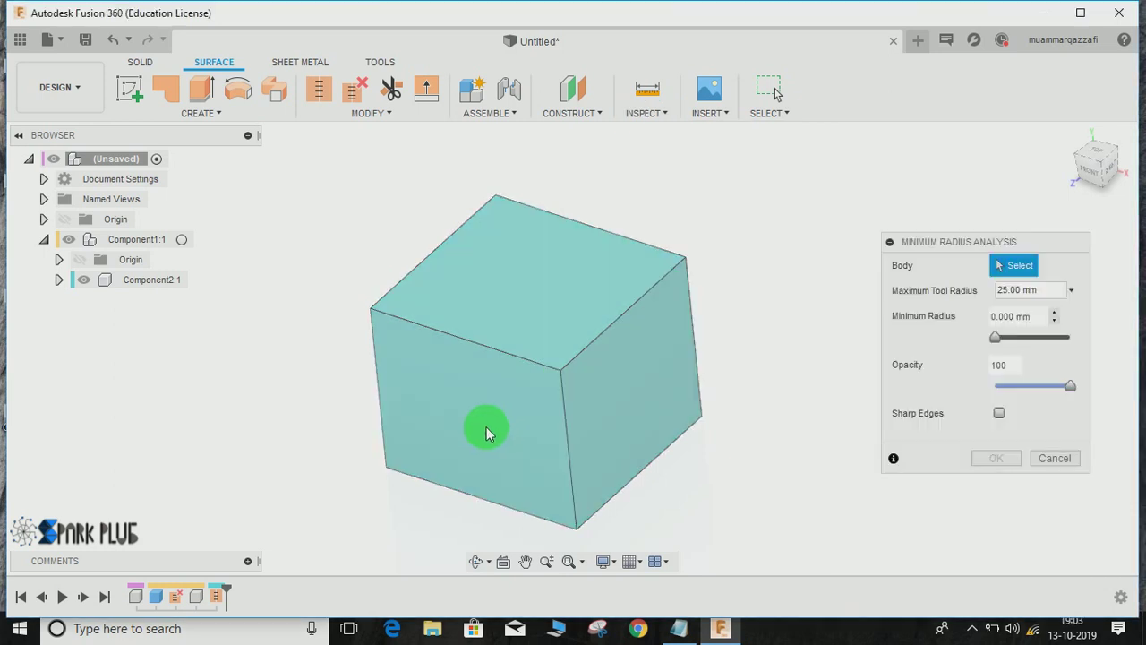
- Inspect the interior of the stitched cube with a Section Analysis moved inward from its front face
{"action": "left_click", "coordinate": [659, 113]}
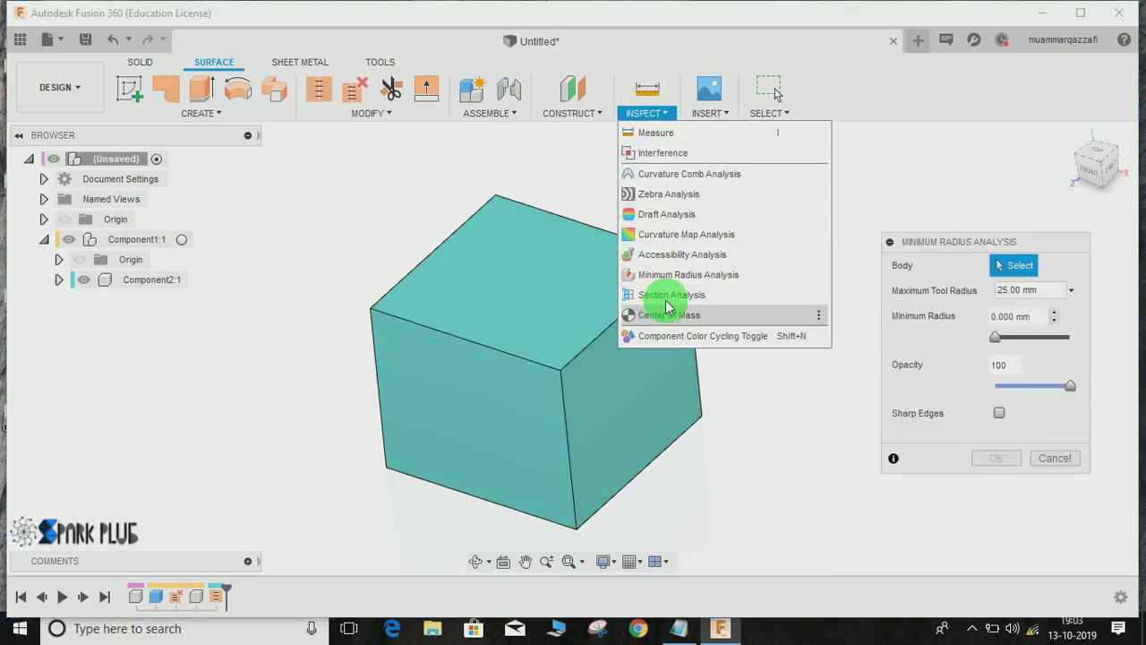
{"action": "left_click", "coordinate": [667, 294]}
{"action": "left_click", "coordinate": [450, 439]}
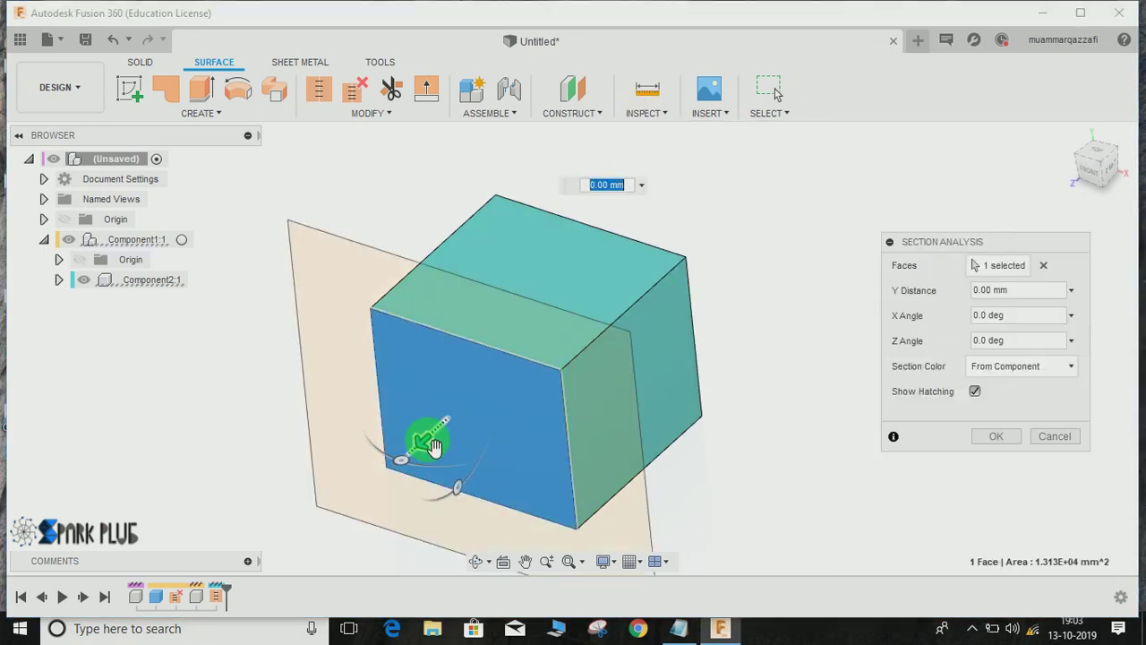
{"action": "left_click_drag", "start_coordinate": [418, 452], "coordinate": [484, 383]}
{"action": "key", "text": "Escape"}
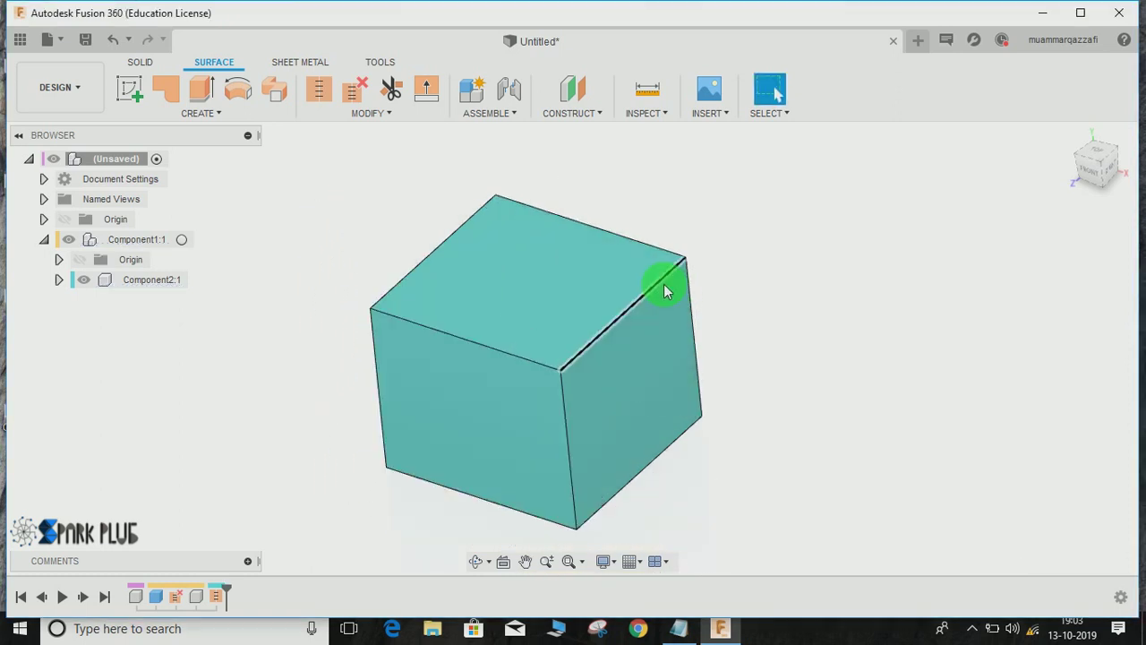
- Undo the stitch into a new component and hide the top face, Body2, to reopen the box
{"action": "key", "text": "ctrl+z"}
{"action": "key", "text": "ctrl+z"}
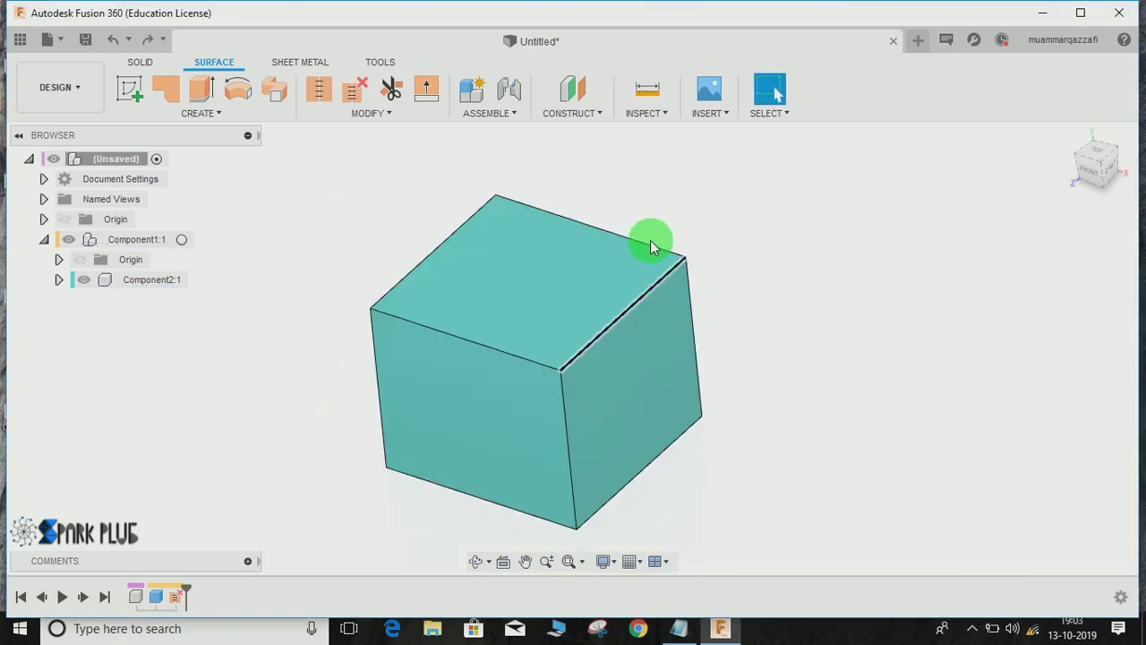
{"action": "left_click", "coordinate": [94, 319]}
{"action": "left_click", "coordinate": [550, 238]}
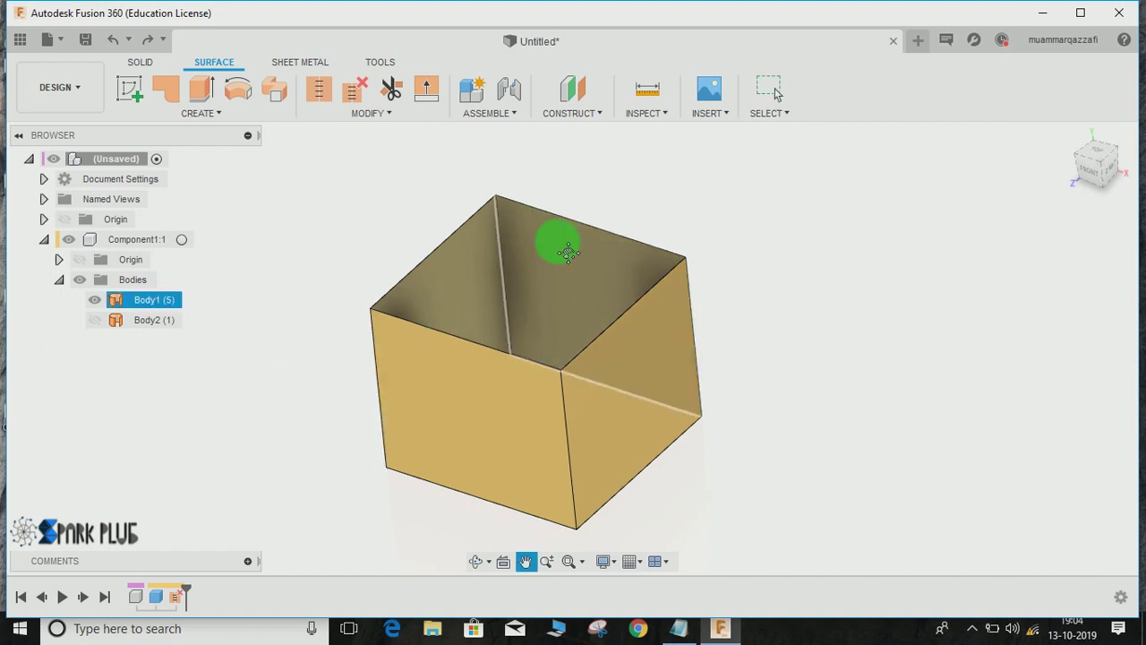
{"action": "middle_click_drag", "start_coordinate": [550, 238], "coordinate": [455, 203], "text": "shift"}
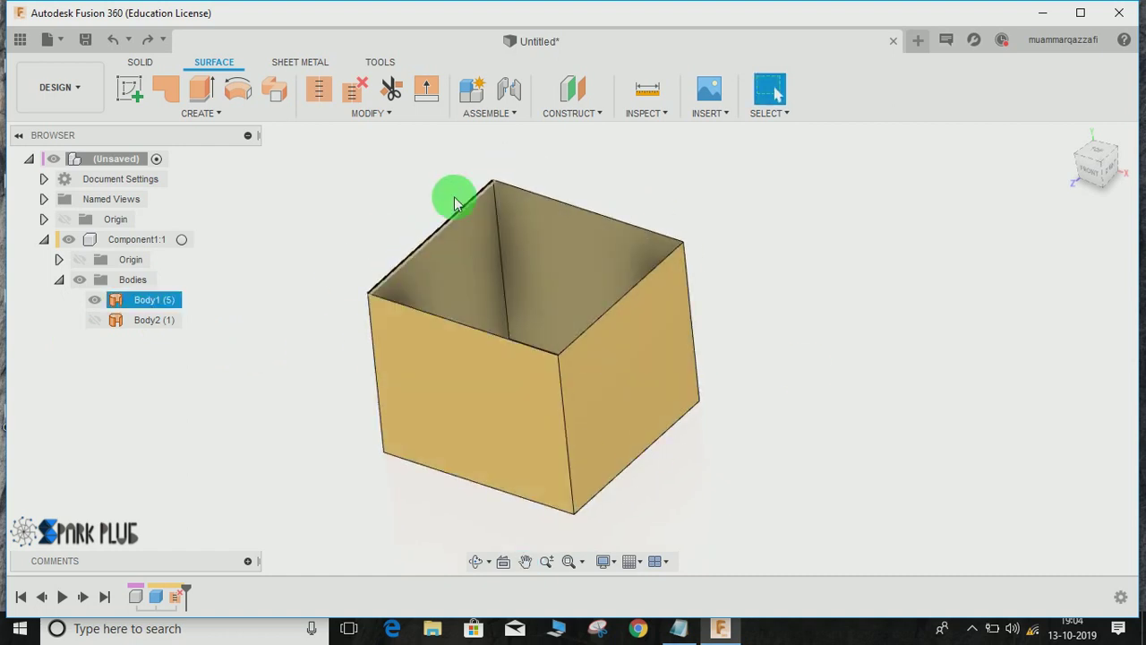
- Start a Thicken operation on the open box, Body1, and select its wall and floor faces
{"action": "left_click", "coordinate": [225, 115]}
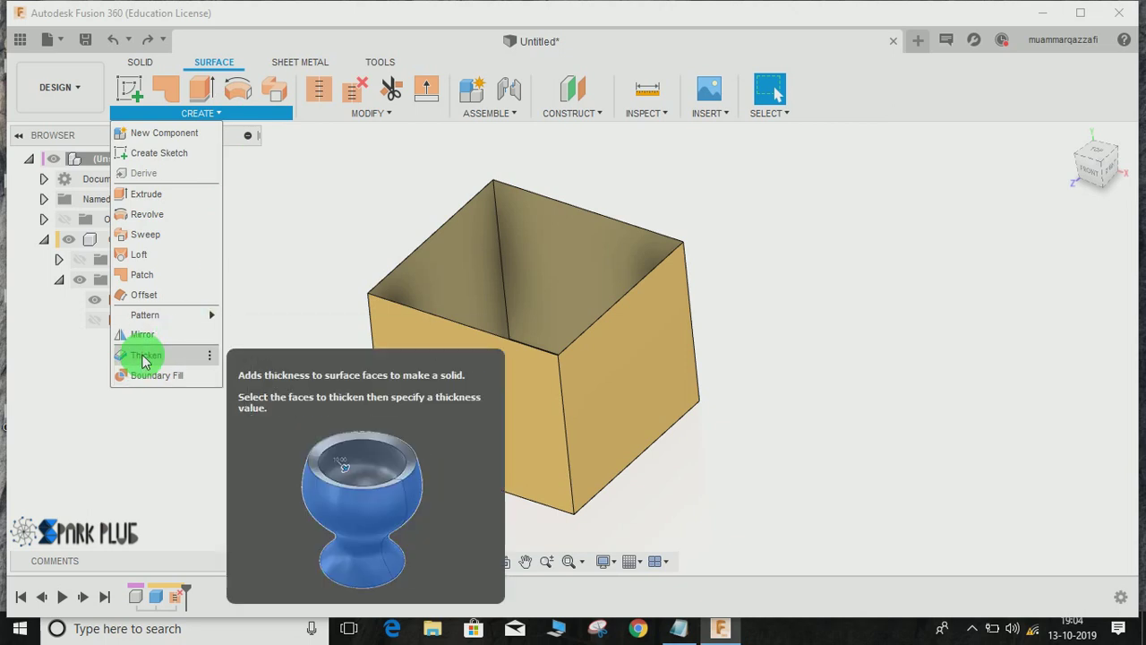
{"action": "left_click", "coordinate": [152, 355]}
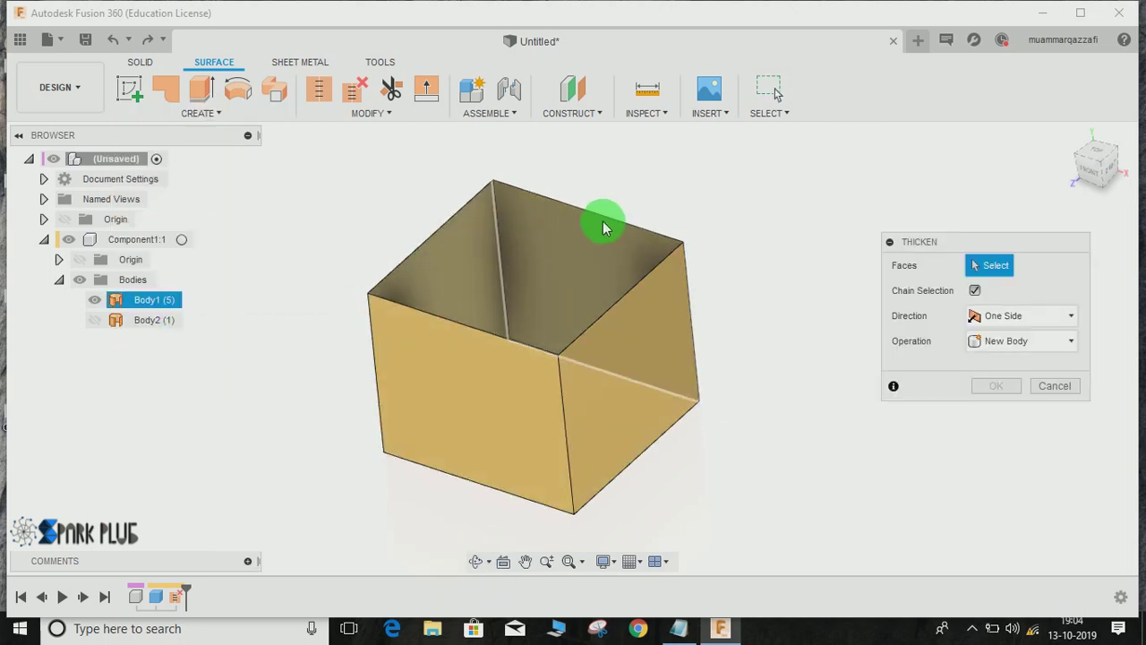
{"action": "middle_click_drag", "start_coordinate": [703, 204], "coordinate": [704, 220]}
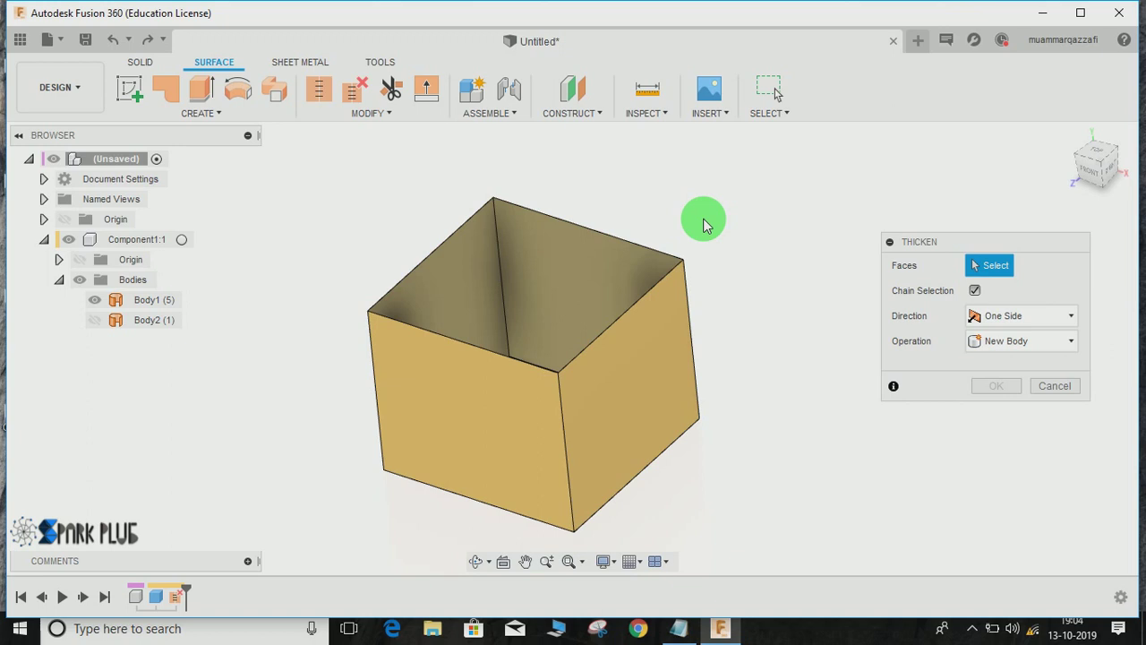
{"action": "middle_click_drag", "start_coordinate": [702, 224], "coordinate": [725, 237], "text": "shift"}
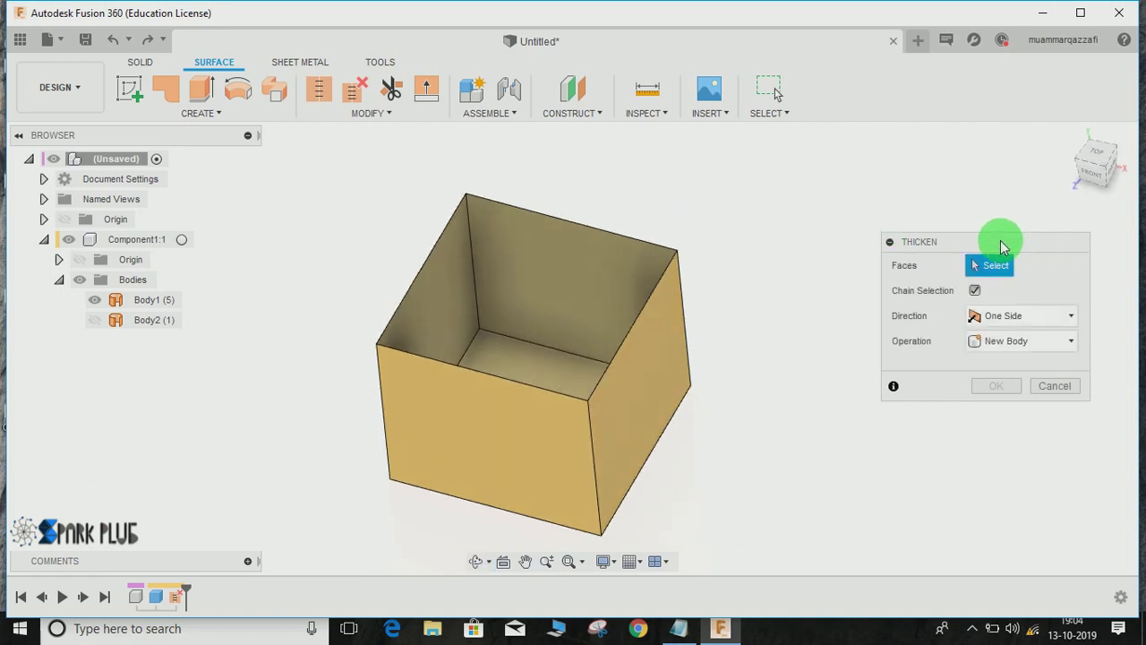
{"action": "left_click", "coordinate": [468, 317]}
{"action": "left_click", "coordinate": [530, 388]}
{"action": "left_click", "coordinate": [530, 387]}
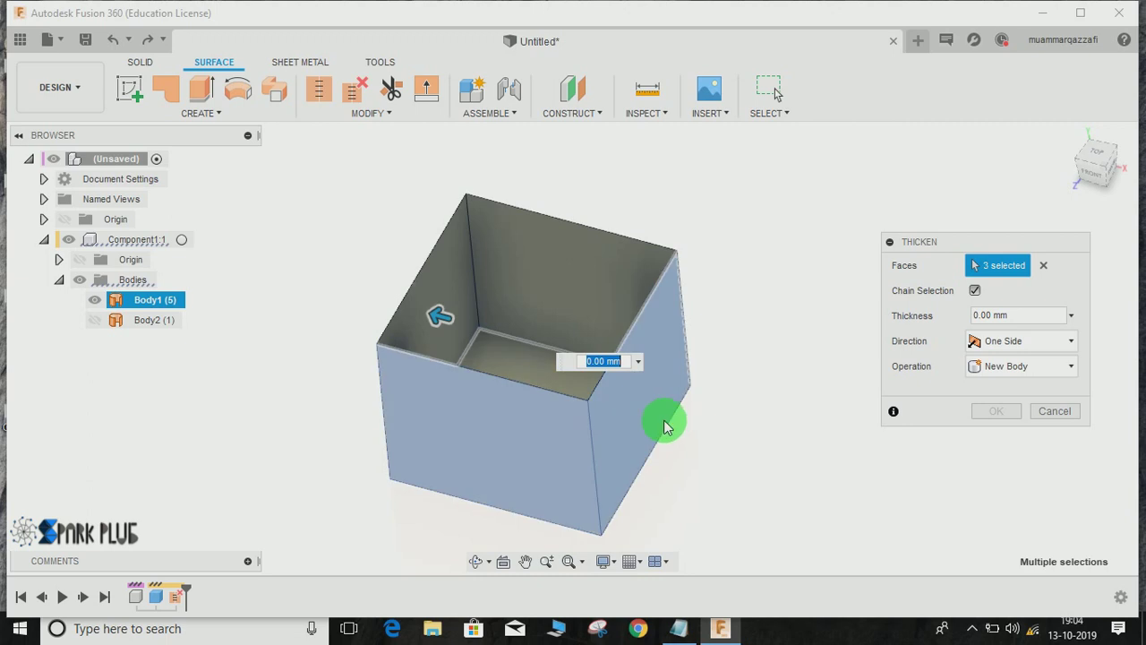
{"action": "left_click", "coordinate": [665, 422]}
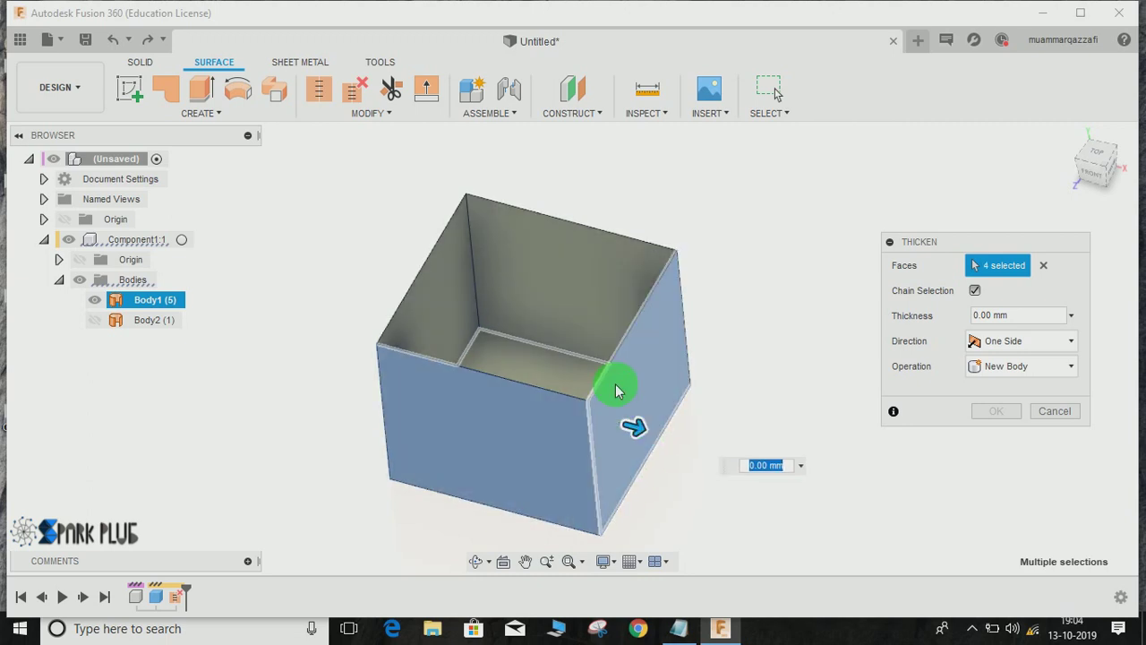
- Thicken the selected box faces by 10 mm with Symmetric direction, creating the result as a new component
{"action": "middle_click_drag", "start_coordinate": [618, 386], "coordinate": [622, 430], "text": "shift"}
{"action": "left_click_drag", "start_coordinate": [622, 436], "coordinate": [656, 447]}
{"action": "left_click", "coordinate": [1035, 349]}
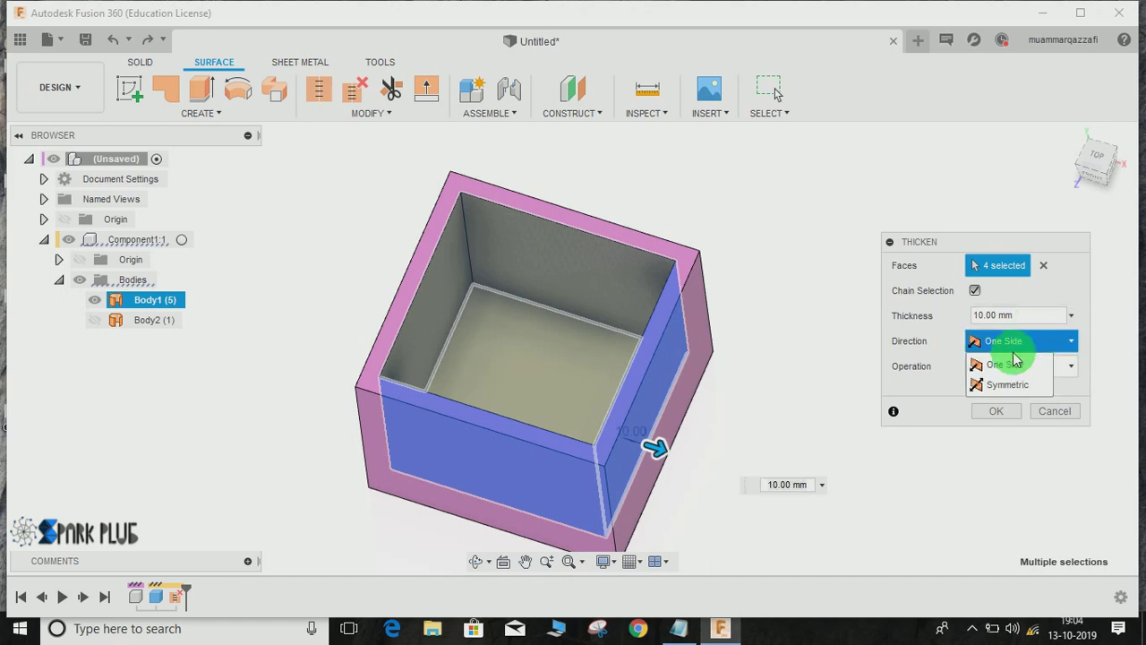
{"action": "left_click", "coordinate": [1009, 387]}
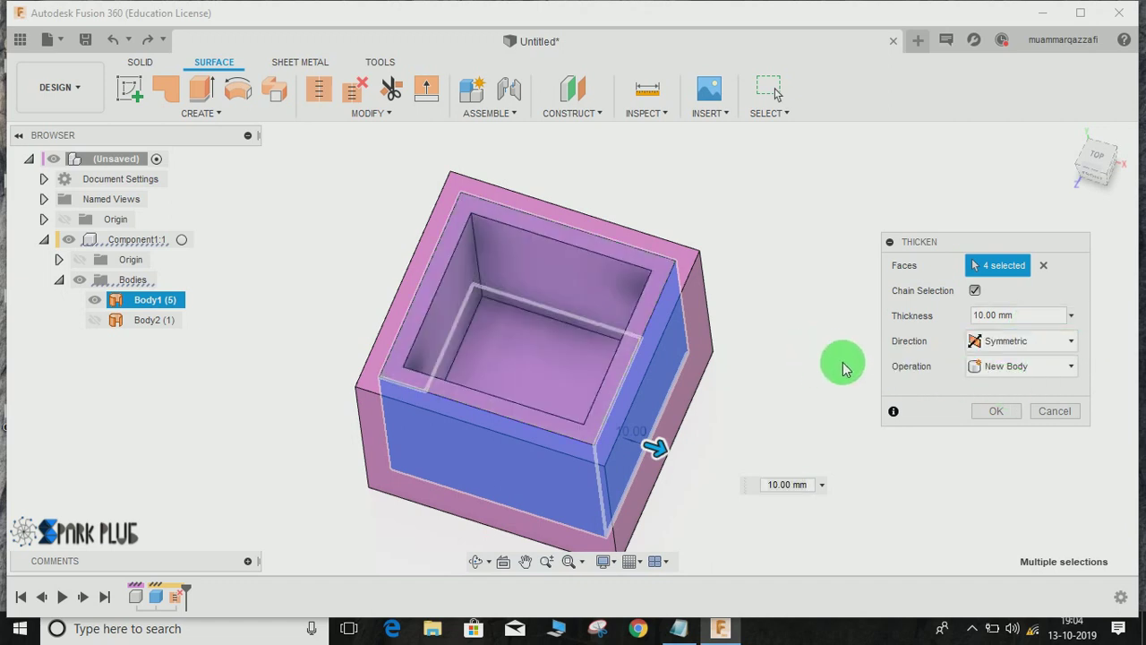
{"action": "left_click", "coordinate": [1003, 363]}
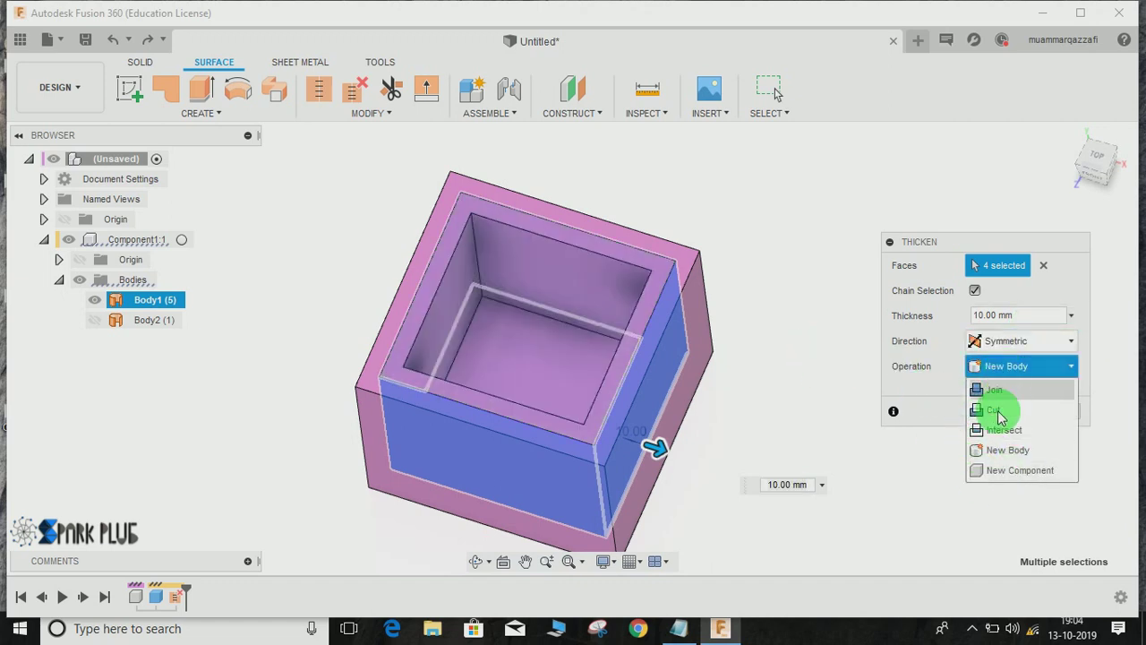
{"action": "left_click", "coordinate": [1002, 471]}
{"action": "left_click", "coordinate": [994, 412]}
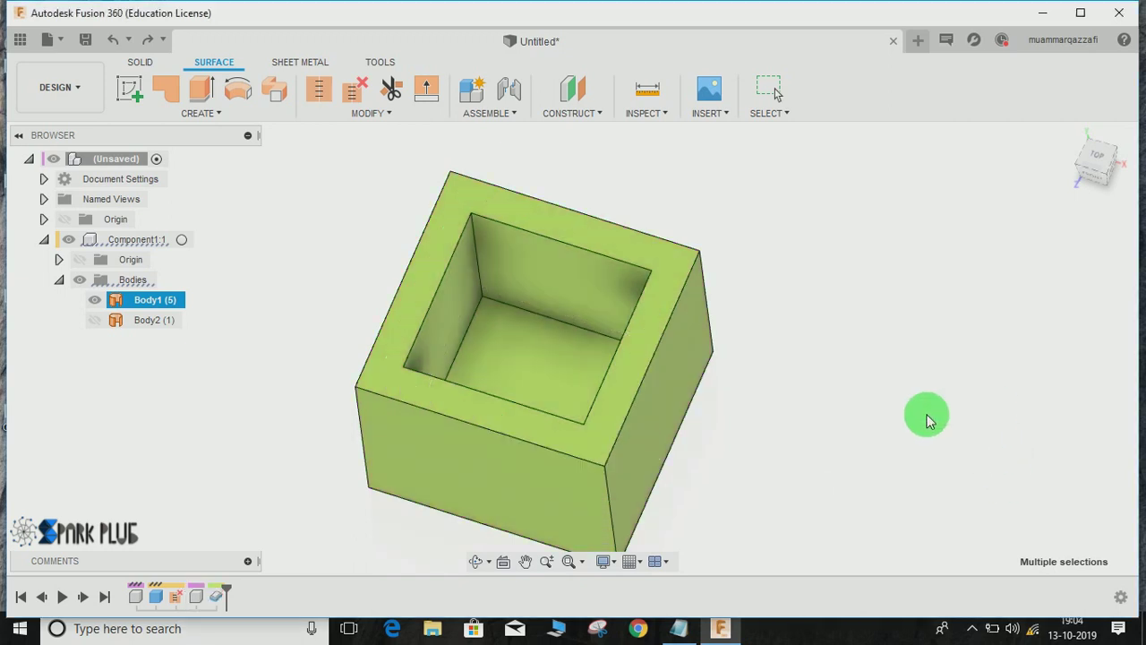
{"action": "middle_click_drag", "start_coordinate": [672, 455], "coordinate": [684, 421], "text": "shift"}
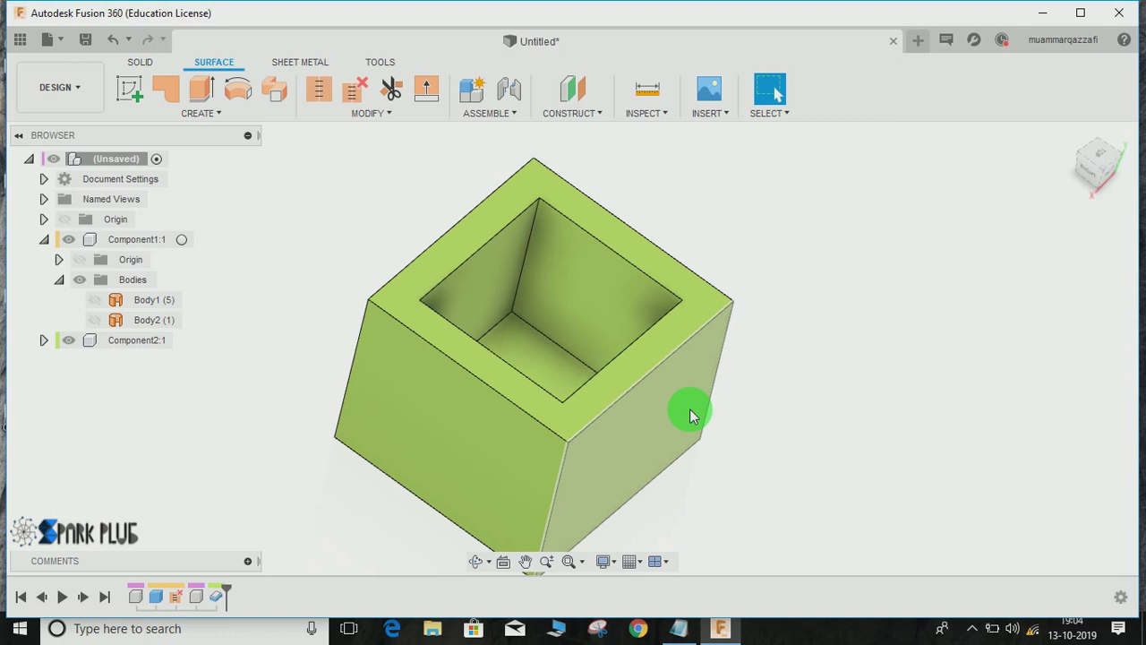